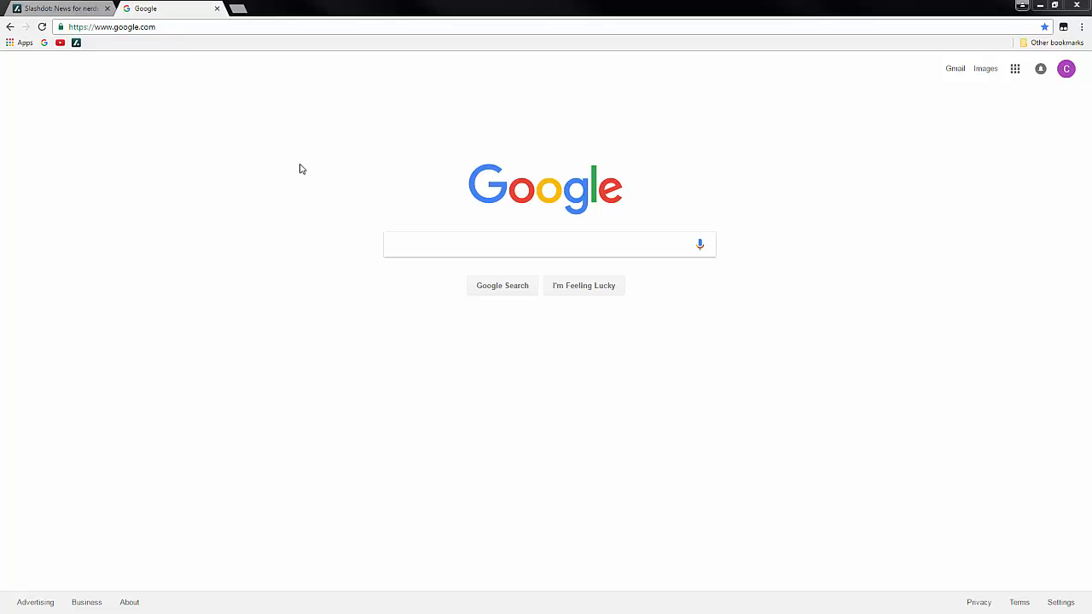
Step: Hide the bookmarks bar and show it again
{"action": "key", "text": "ctrl+shift+b"}
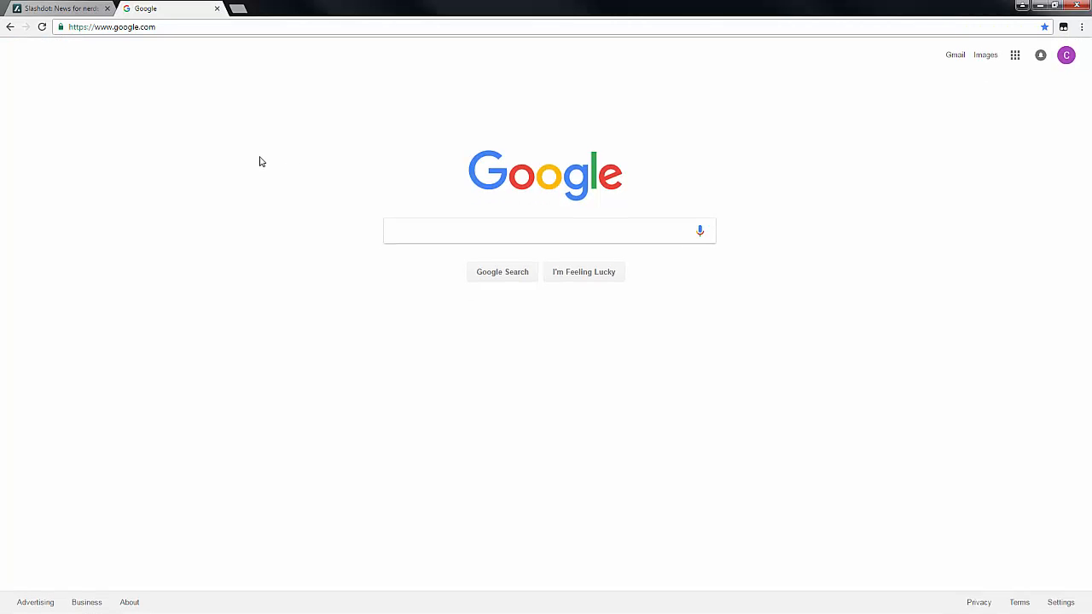
{"action": "key", "text": "ctrl+shift+b"}
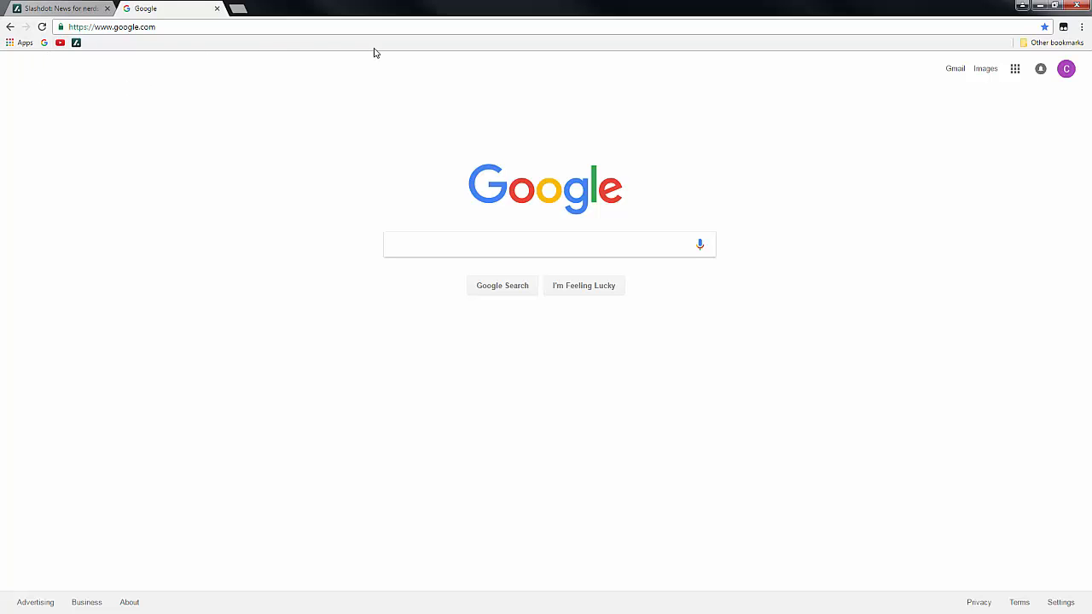
Step: Switch to the open Slashdot page and add a bookmark for it to the bookmarks bar
{"action": "left_click", "coordinate": [87, 12]}
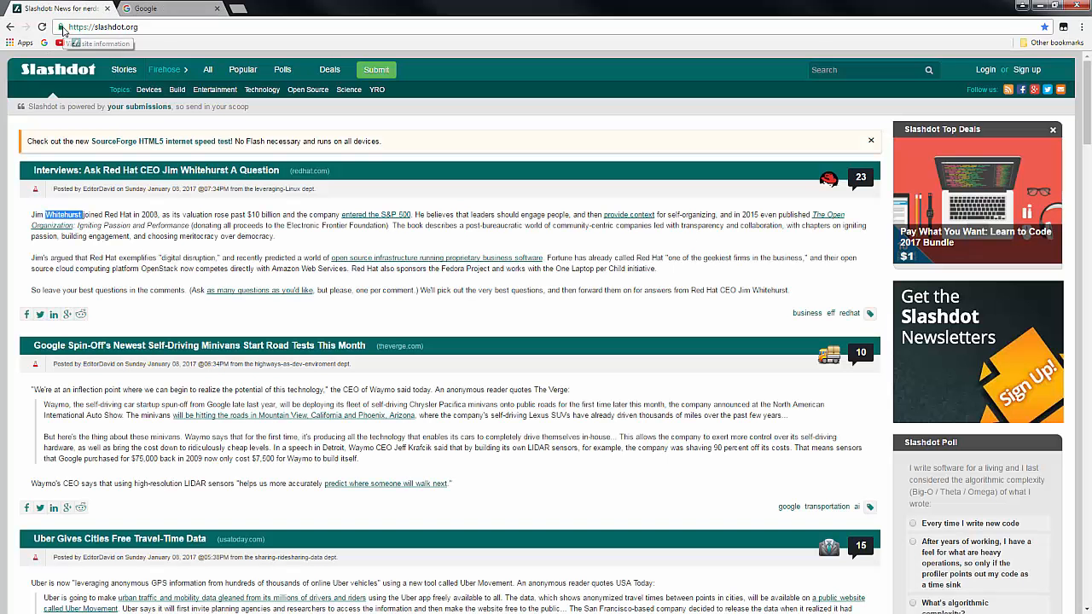
{"action": "left_click_drag", "start_coordinate": [62, 31], "coordinate": [91, 50]}
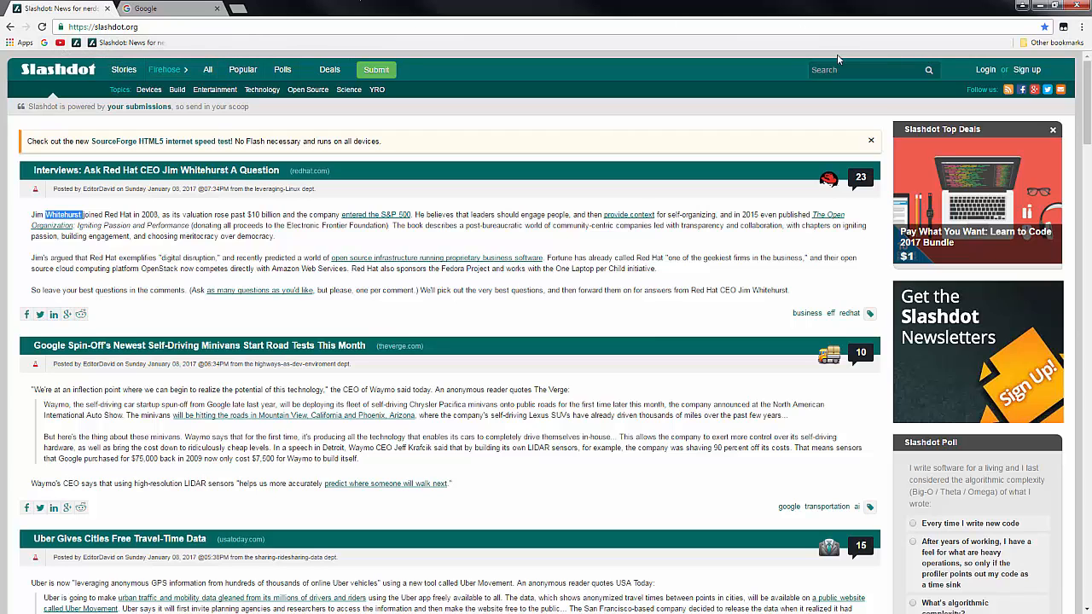
Step: Look at the contents and the available options of the Other bookmarks folder
{"action": "left_click", "coordinate": [1042, 42]}
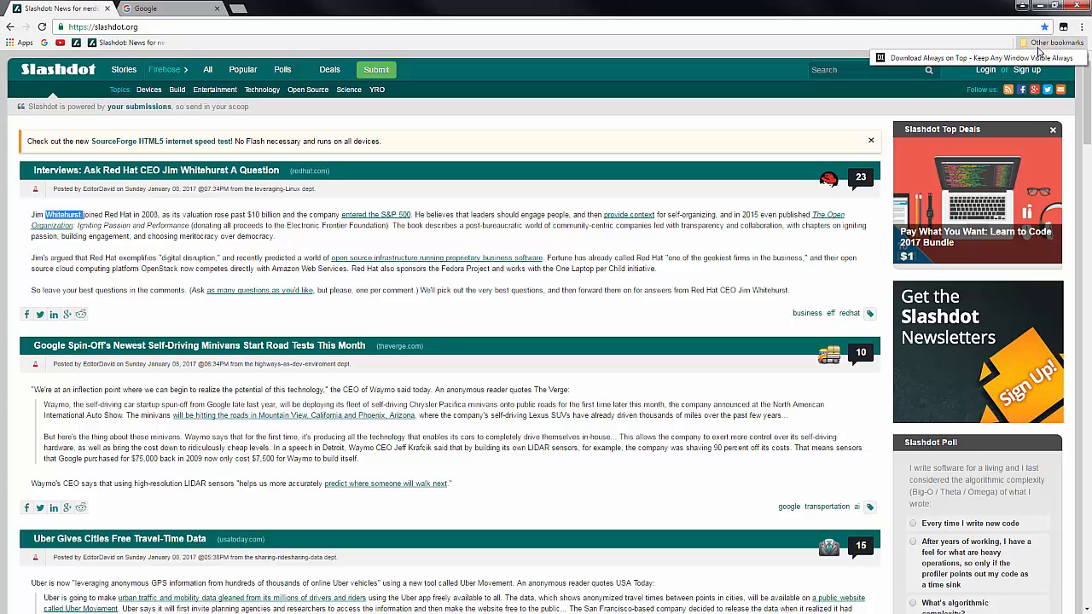
{"action": "left_click", "coordinate": [1043, 45]}
{"action": "right_click", "coordinate": [1043, 45]}
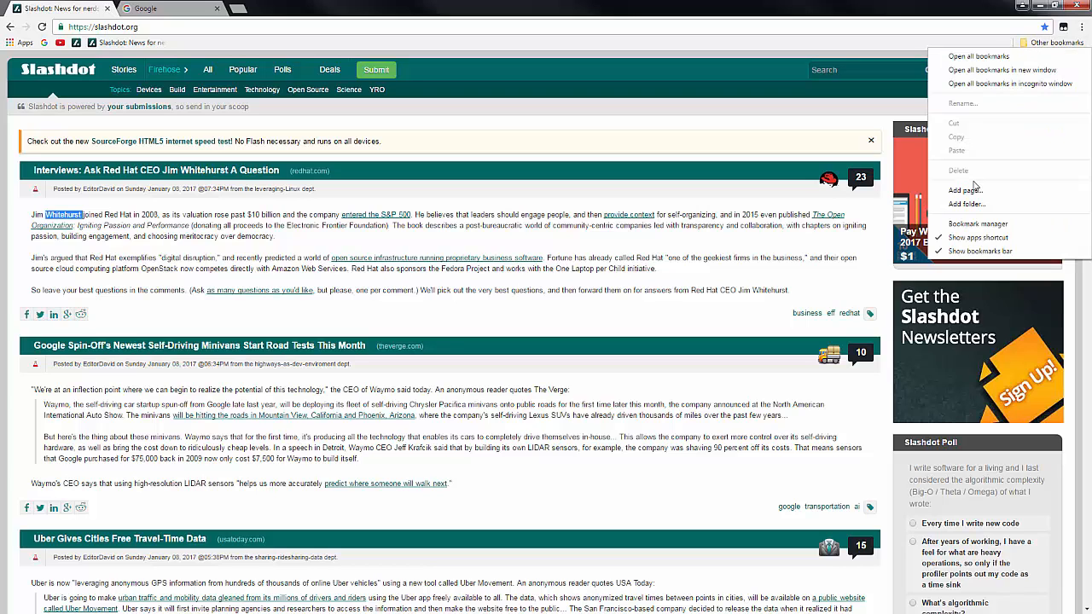
{"action": "left_click", "coordinate": [646, 44]}
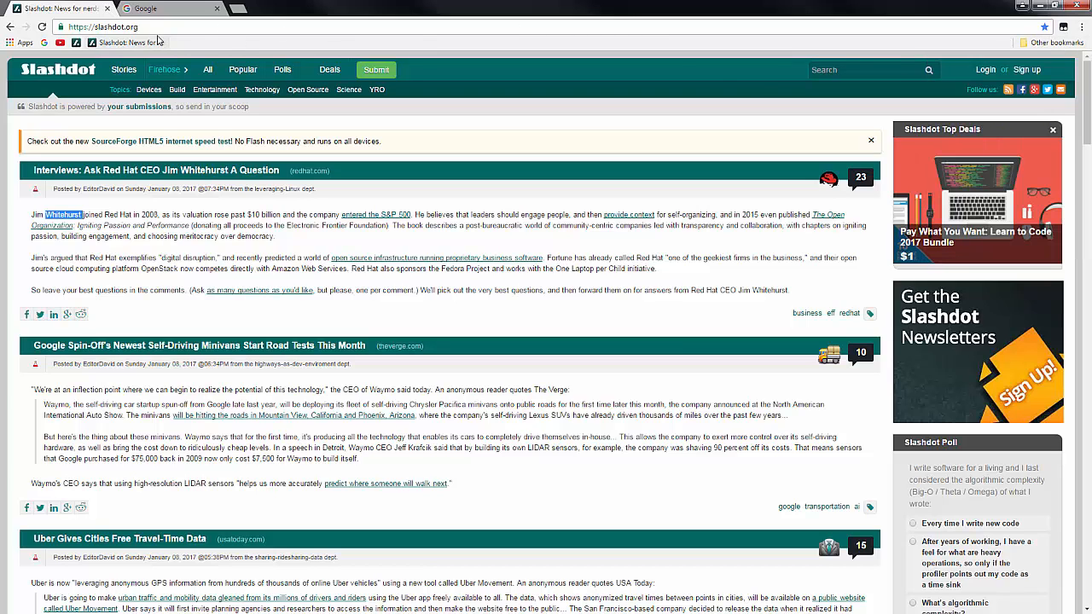
Step: Load Slashdot from its newly added bookmark and move that bookmark into the Other bookmarks folder
{"action": "left_click", "coordinate": [129, 43]}
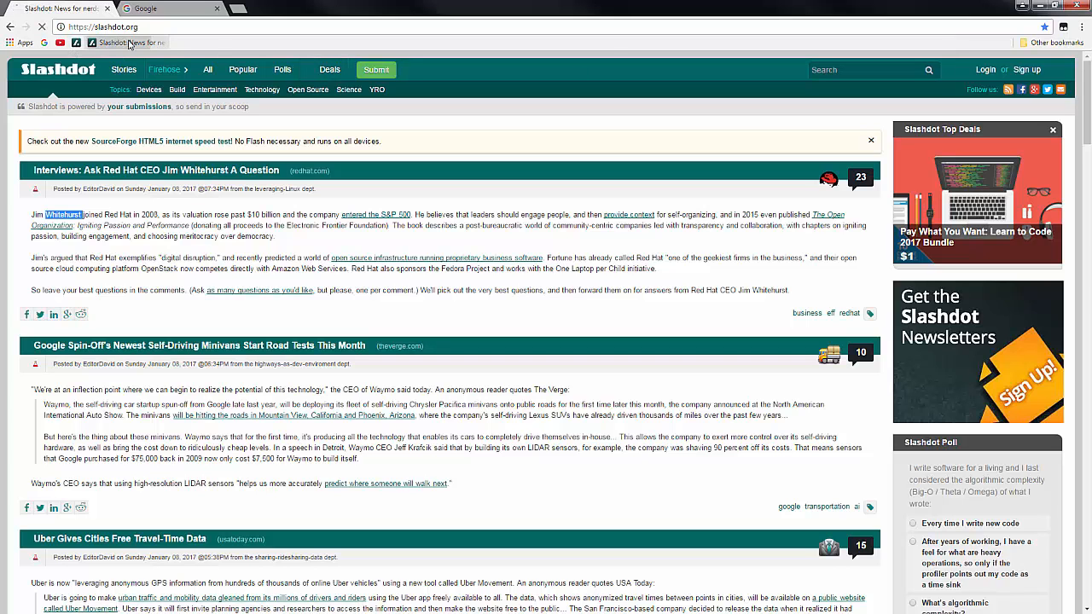
{"action": "left_click", "coordinate": [1044, 26]}
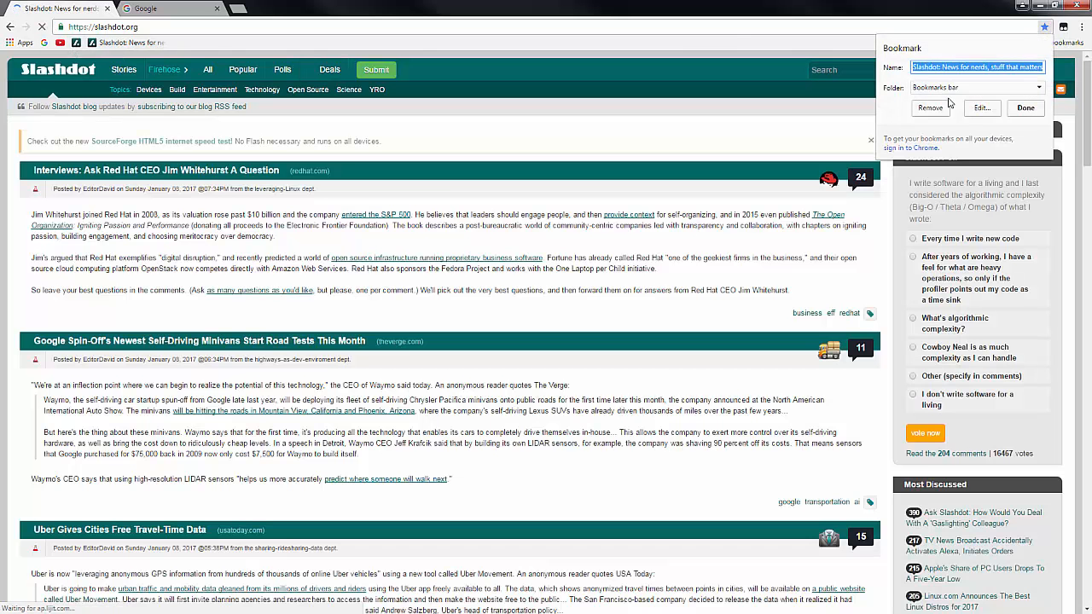
{"action": "left_click", "coordinate": [953, 88]}
{"action": "left_click", "coordinate": [952, 117]}
{"action": "left_click", "coordinate": [1016, 108]}
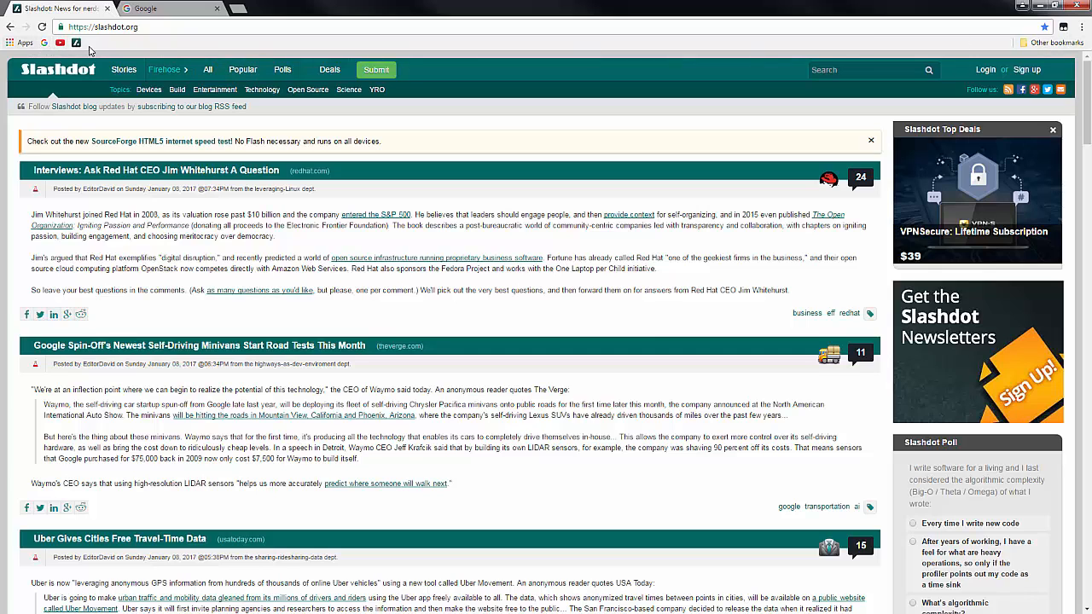
Step: Rename the remaining Slashdot bookmark on the bookmarks bar to "slashdot"
{"action": "right_click", "coordinate": [78, 42]}
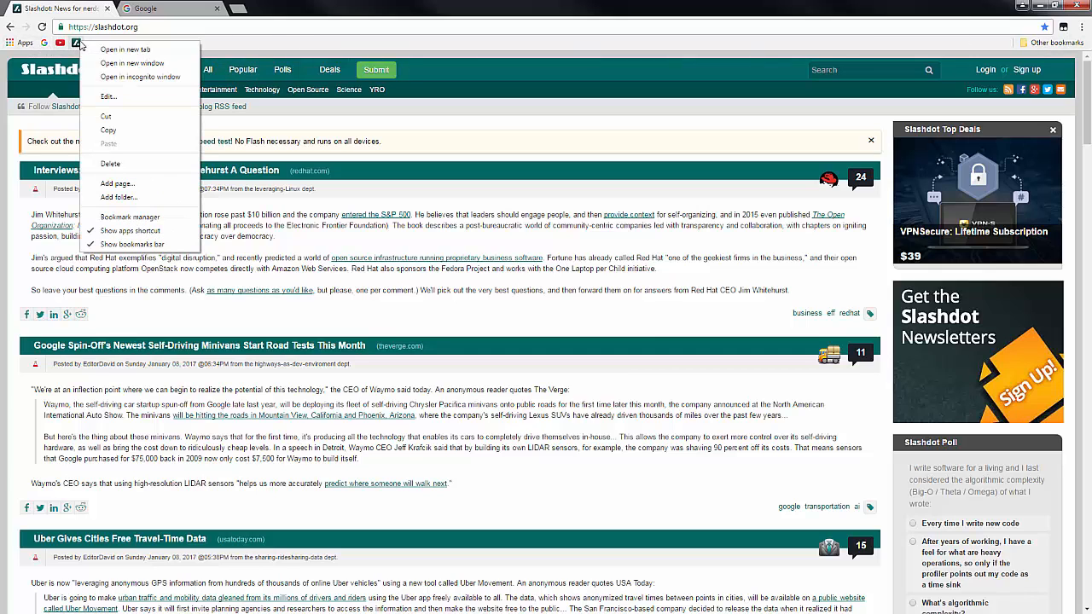
{"action": "left_click", "coordinate": [108, 97]}
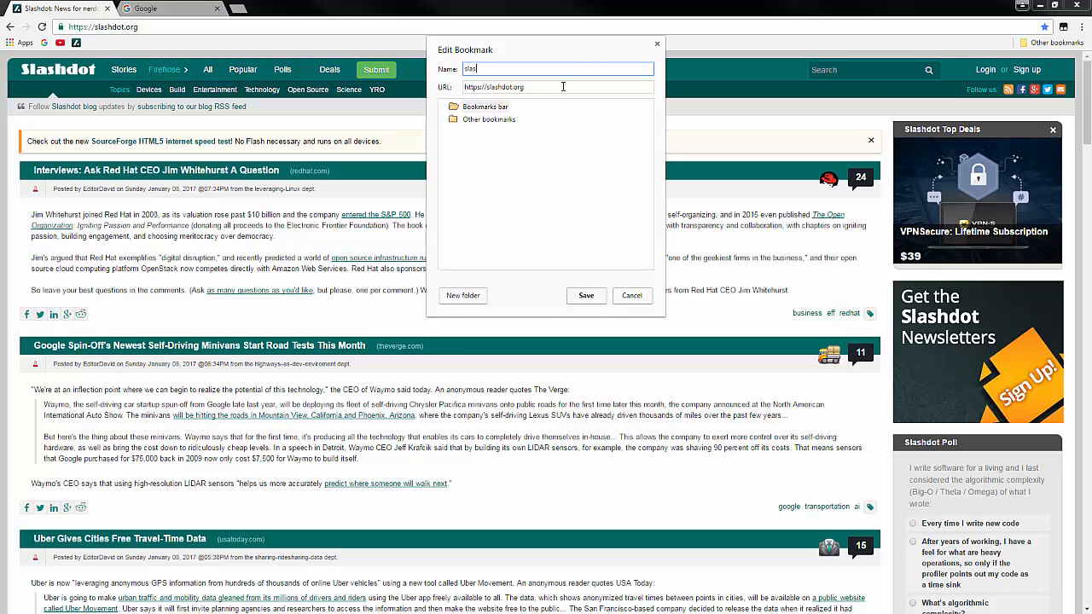
{"action": "key", "text": "Return"}
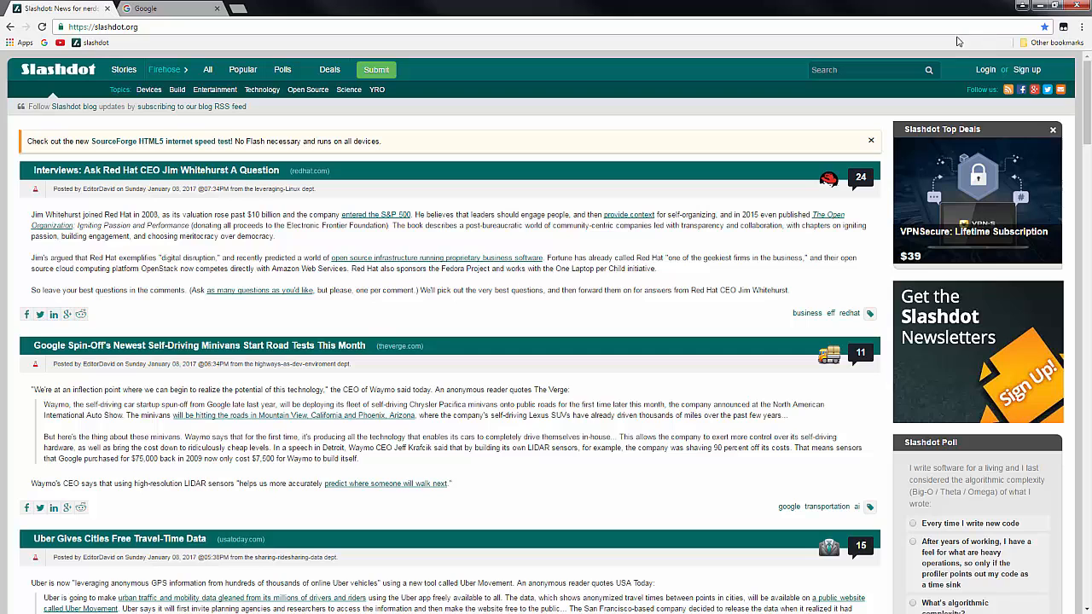
Step: Clear the name of the slashdot bookmark on the bookmarks bar, leaving only its icon
{"action": "right_click", "coordinate": [108, 42]}
{"action": "left_click", "coordinate": [141, 96]}
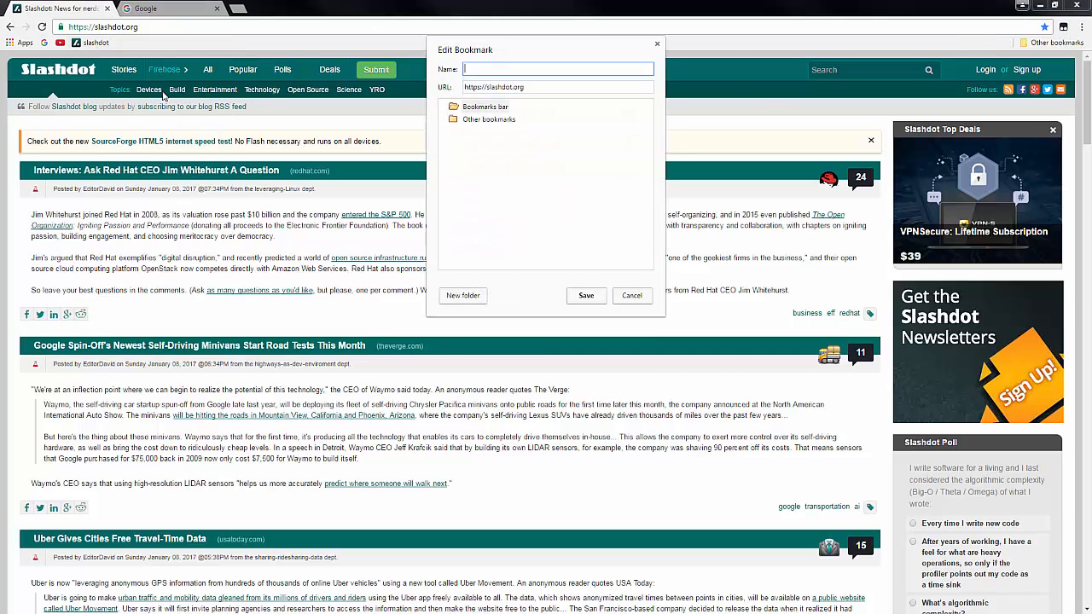
{"action": "key", "text": "Return"}
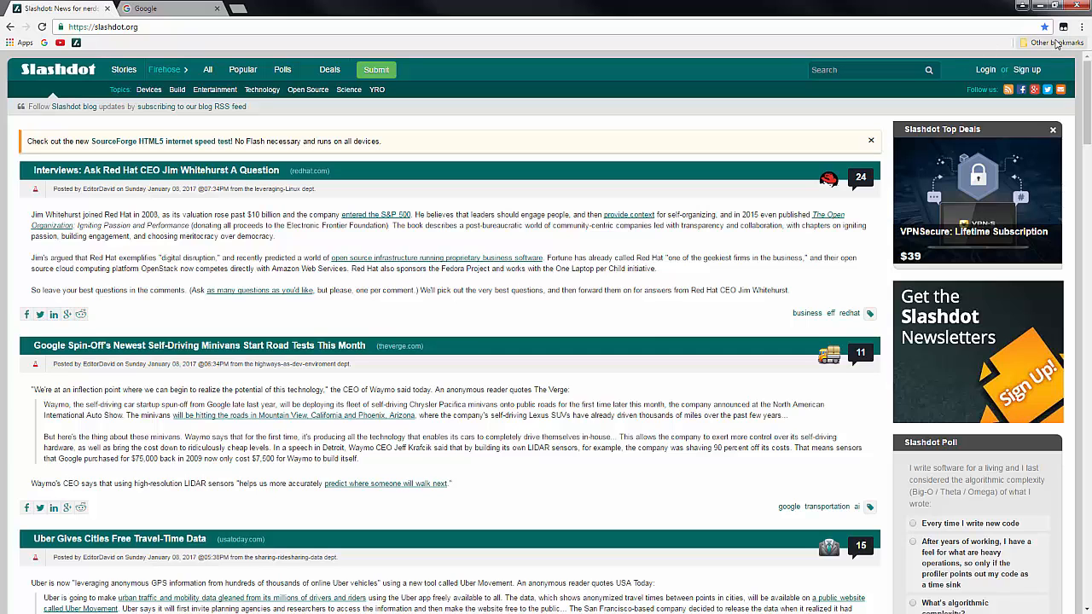
Step: Open the browser settings and review the list of startup pages
{"action": "left_click", "coordinate": [1081, 27]}
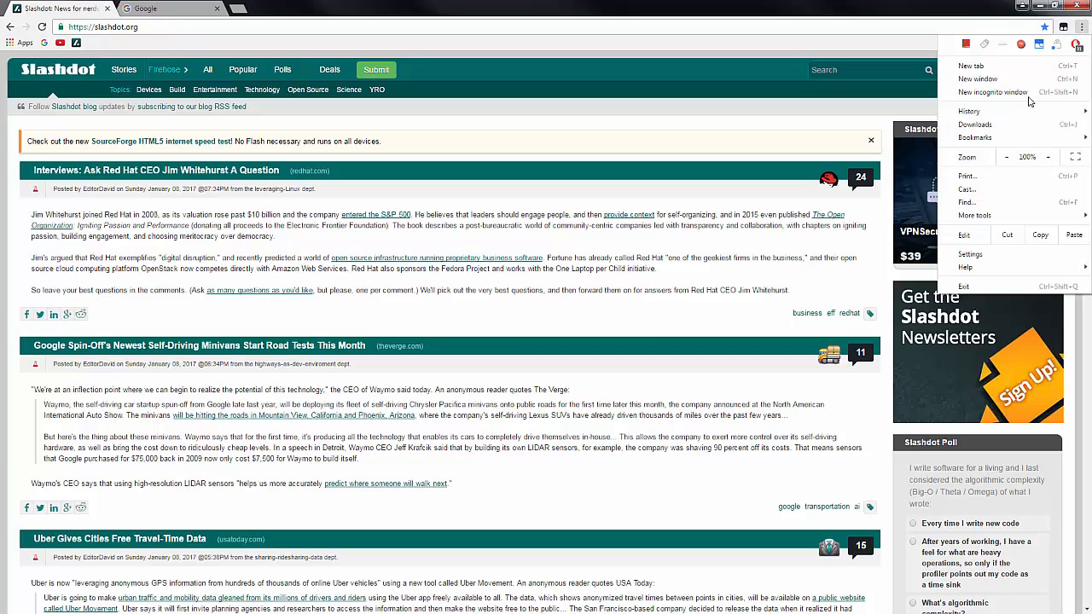
{"action": "left_click", "coordinate": [977, 252]}
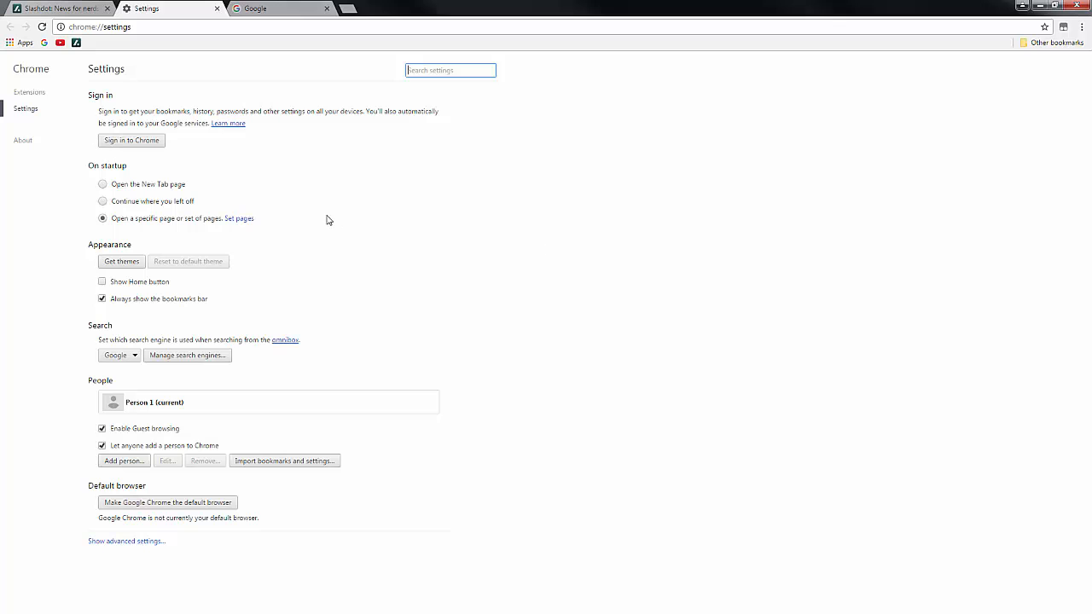
{"action": "left_click", "coordinate": [230, 221]}
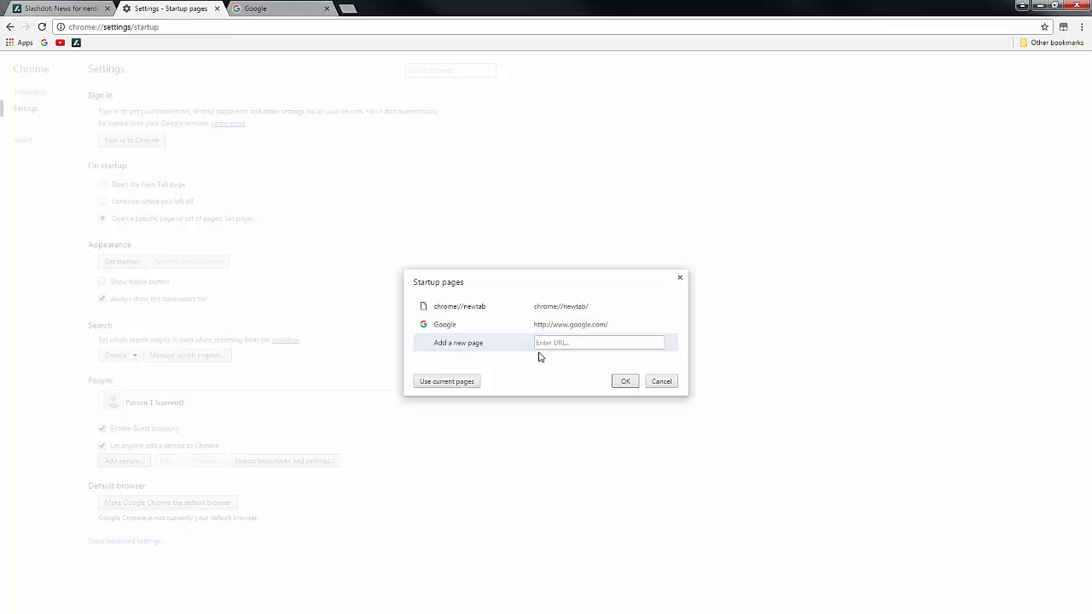
{"action": "left_click", "coordinate": [622, 383]}
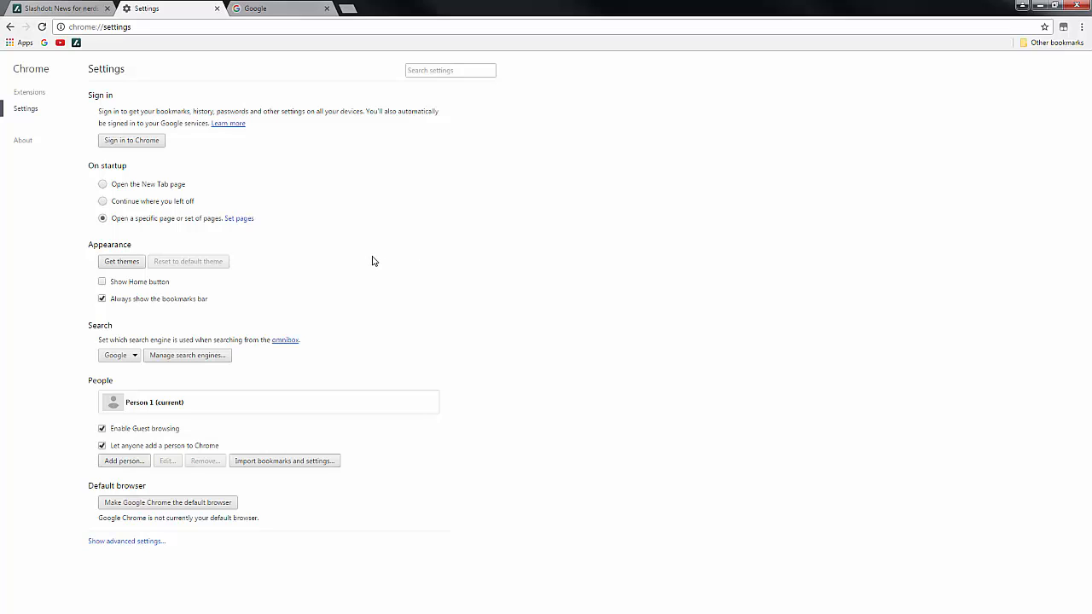
Step: Disable guest browsing and the option that lets anyone add a person to Chrome
{"action": "left_click", "coordinate": [168, 430]}
{"action": "left_click", "coordinate": [193, 448]}
Step: In the advanced privacy settings, enable security incident reporting, the spelling-error web service, usage statistics and crash reports, and "Do Not Track" requests
{"action": "left_click", "coordinate": [127, 543]}
{"action": "scroll", "coordinate": [426, 427], "scroll_direction": "down", "scroll_amount": 5}
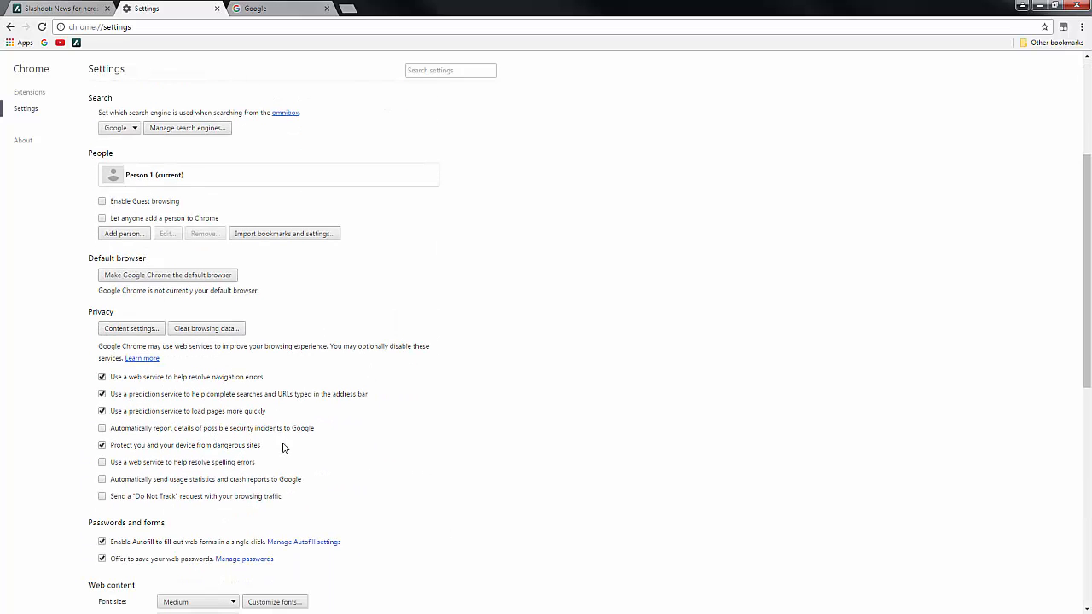
{"action": "left_click", "coordinate": [179, 429]}
{"action": "left_click", "coordinate": [143, 466]}
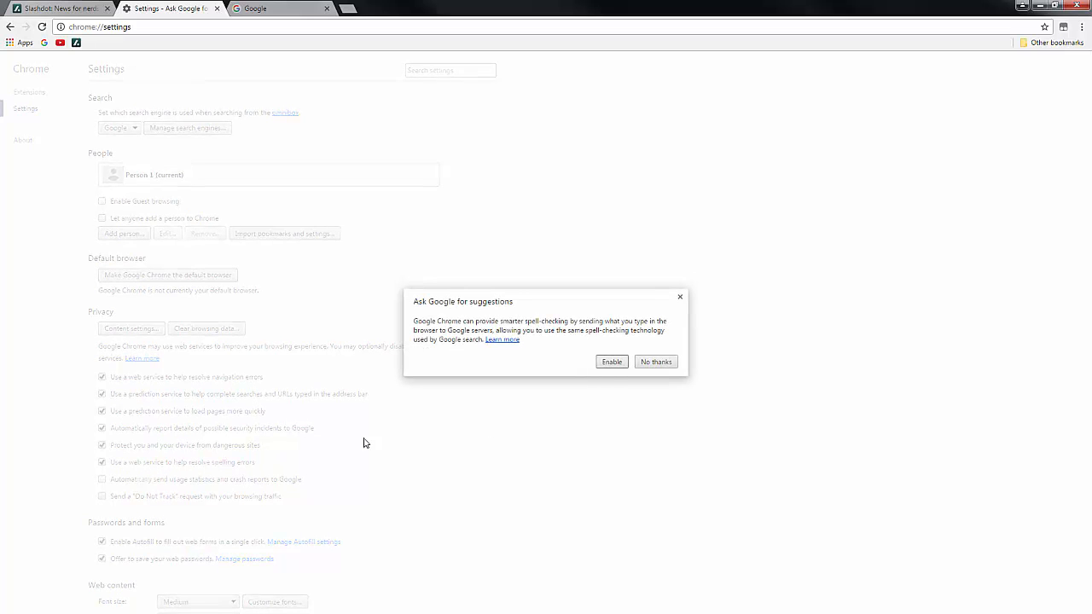
{"action": "left_click", "coordinate": [610, 363]}
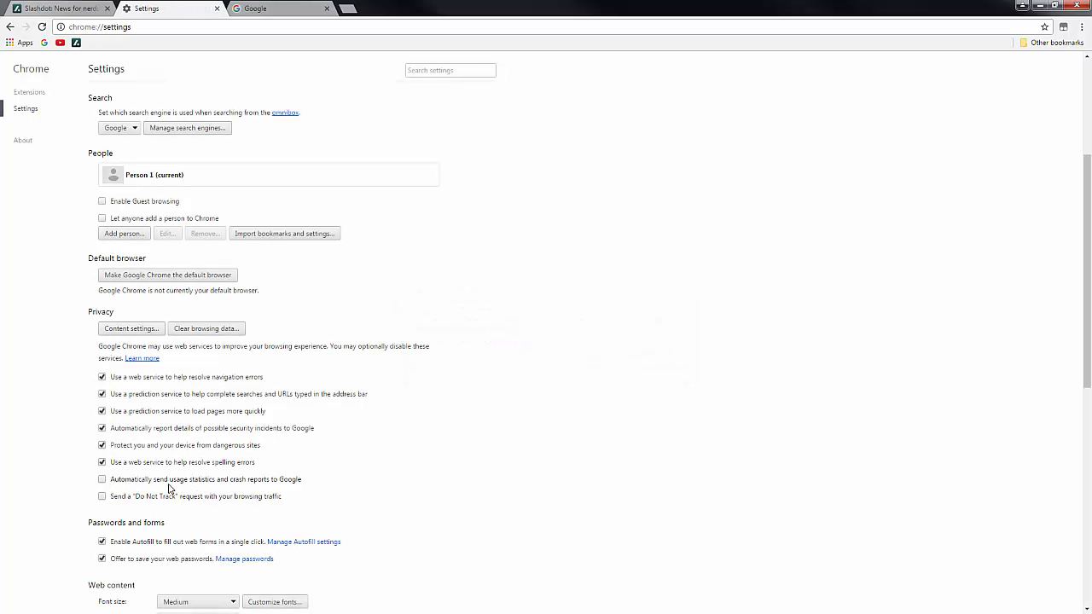
{"action": "left_click", "coordinate": [284, 483]}
{"action": "left_click", "coordinate": [129, 499]}
{"action": "left_click", "coordinate": [622, 381]}
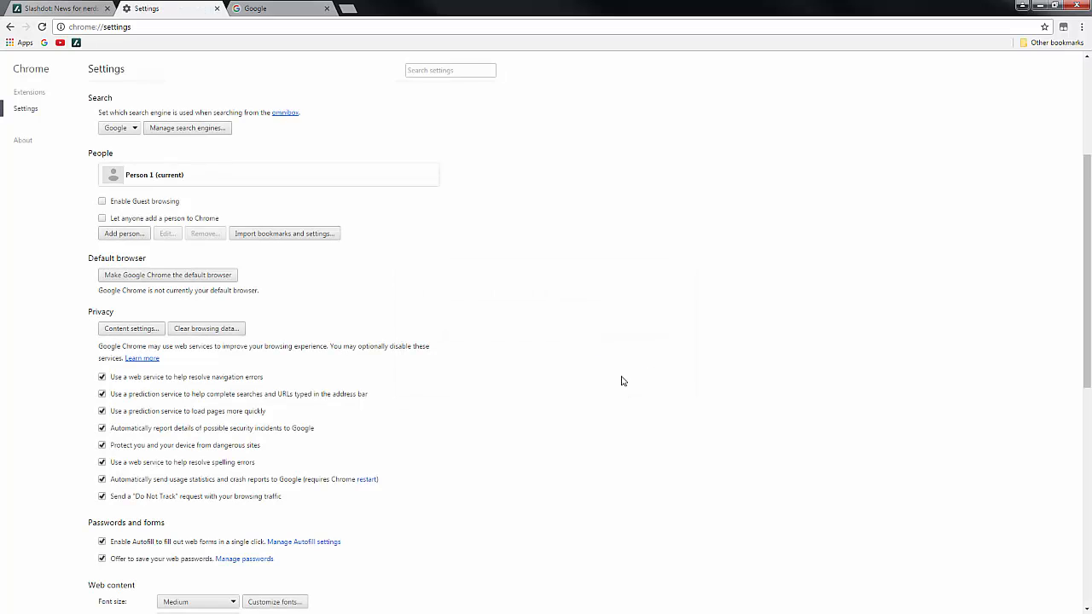
Step: Open the privacy content settings and block third-party cookies and site data
{"action": "scroll", "coordinate": [620, 380], "scroll_direction": "down", "scroll_amount": 1}
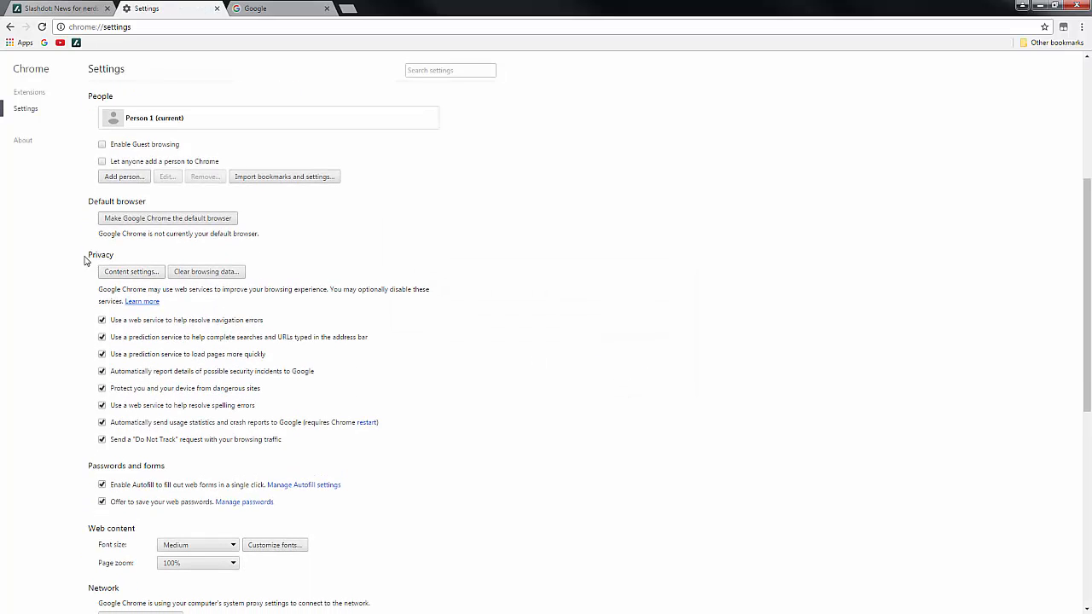
{"action": "left_click", "coordinate": [128, 272]}
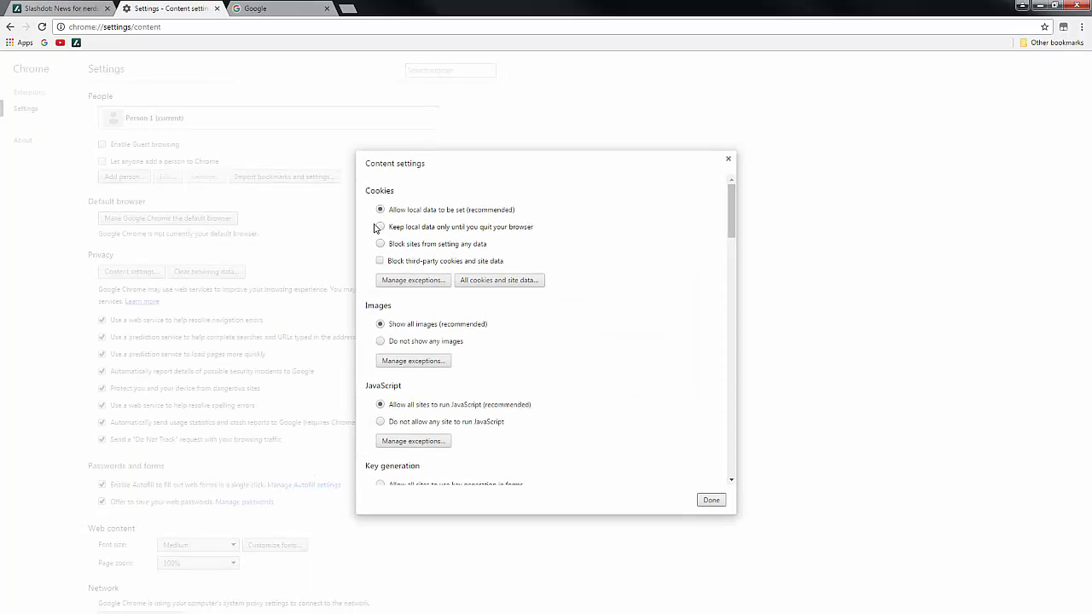
{"action": "left_click", "coordinate": [439, 229]}
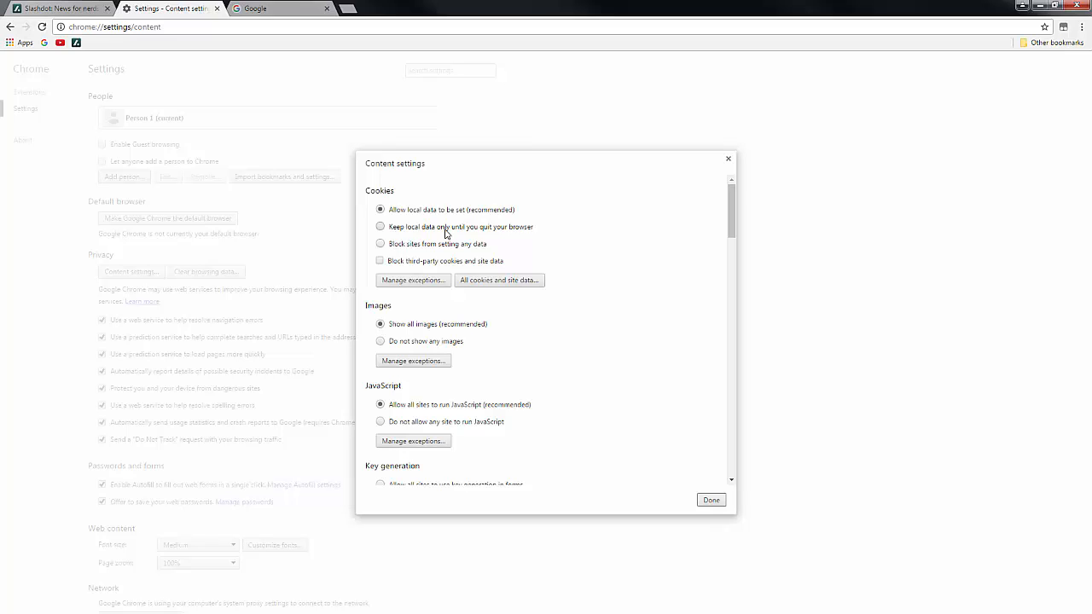
{"action": "left_click", "coordinate": [492, 266]}
Step: Disallow all sites from handling protocols and from tracking the physical location
{"action": "scroll", "coordinate": [546, 332], "scroll_direction": "down", "scroll_amount": 4}
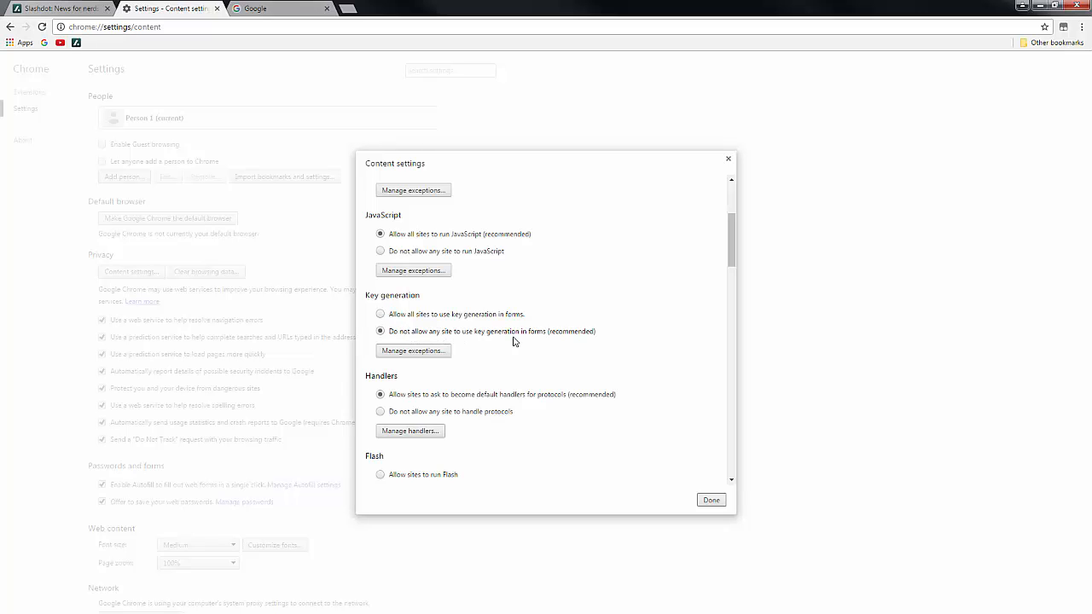
{"action": "scroll", "coordinate": [589, 341], "scroll_direction": "down", "scroll_amount": 2}
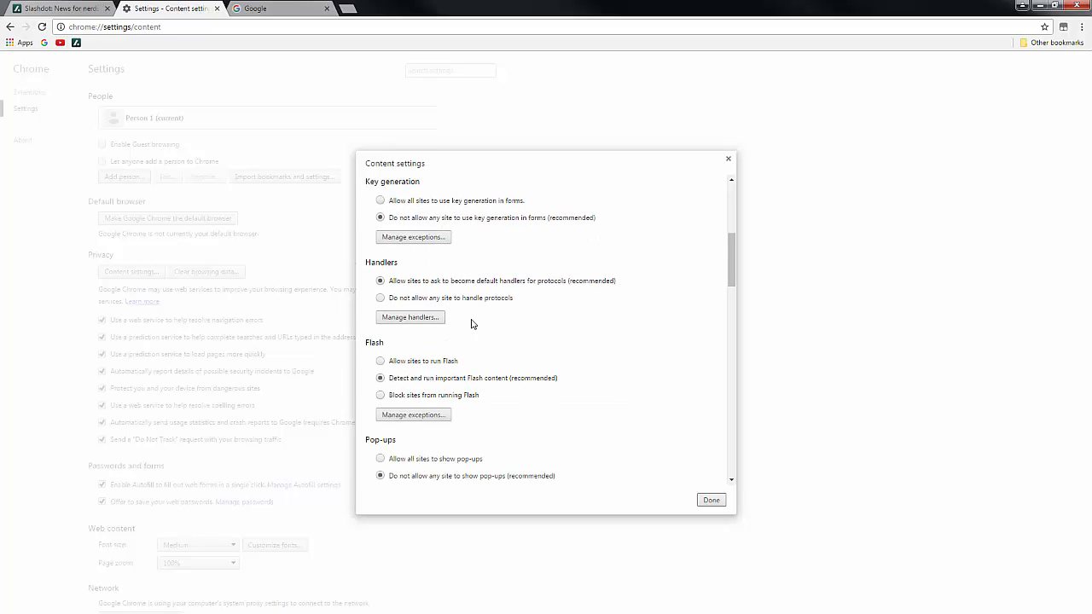
{"action": "left_click", "coordinate": [431, 305]}
{"action": "scroll", "coordinate": [588, 312], "scroll_direction": "down", "scroll_amount": 1}
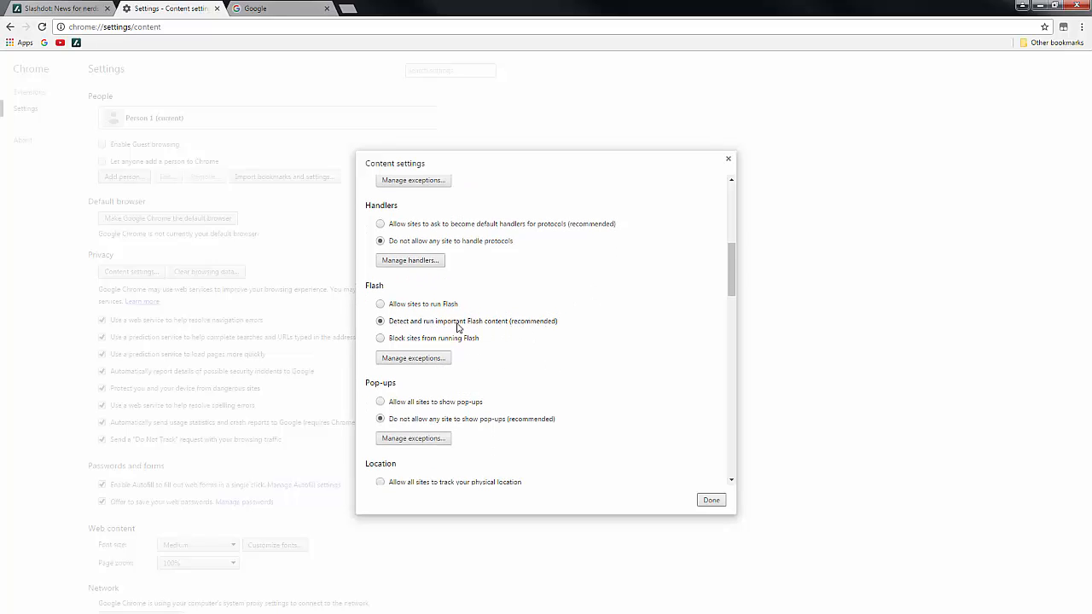
{"action": "scroll", "coordinate": [572, 344], "scroll_direction": "down", "scroll_amount": 1}
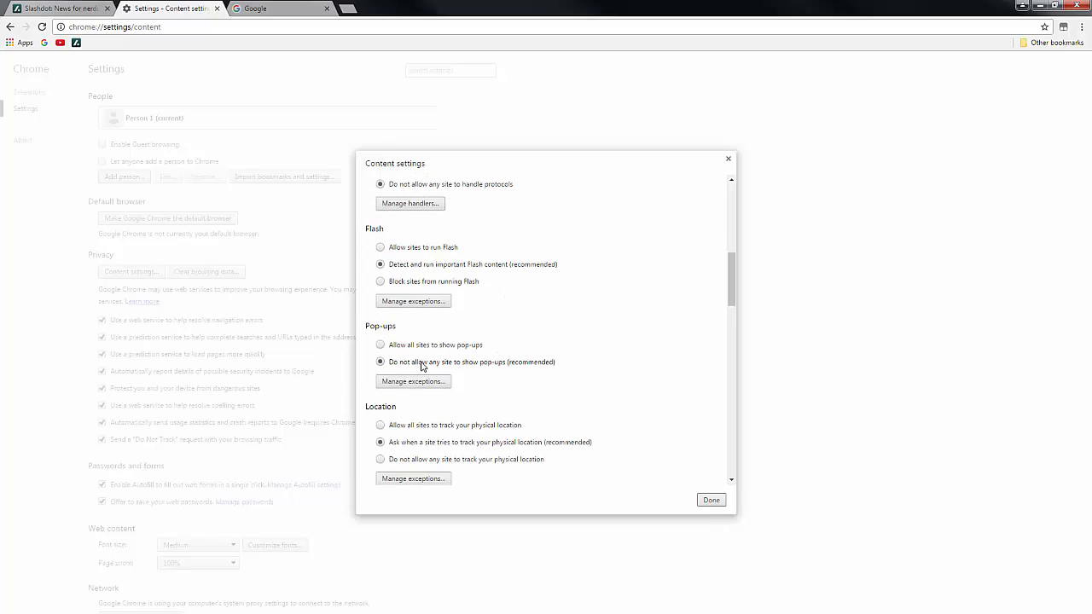
{"action": "scroll", "coordinate": [563, 358], "scroll_direction": "down", "scroll_amount": 2}
{"action": "left_click", "coordinate": [410, 347]}
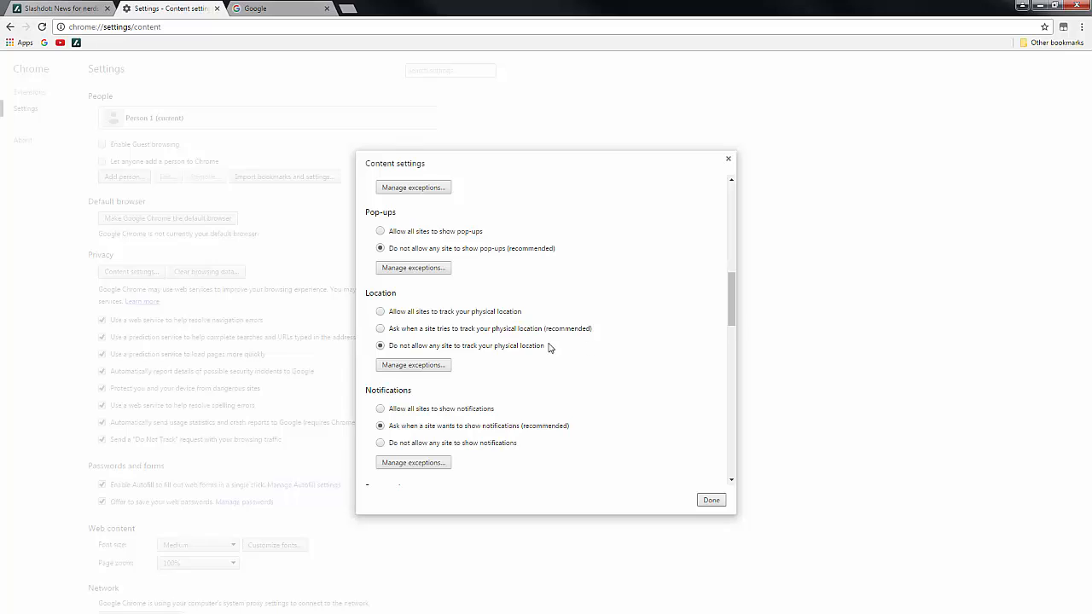
Step: Choose to be asked when a site wants to show notifications, and turn off identifiers for protected content
{"action": "scroll", "coordinate": [593, 345], "scroll_direction": "down", "scroll_amount": 1}
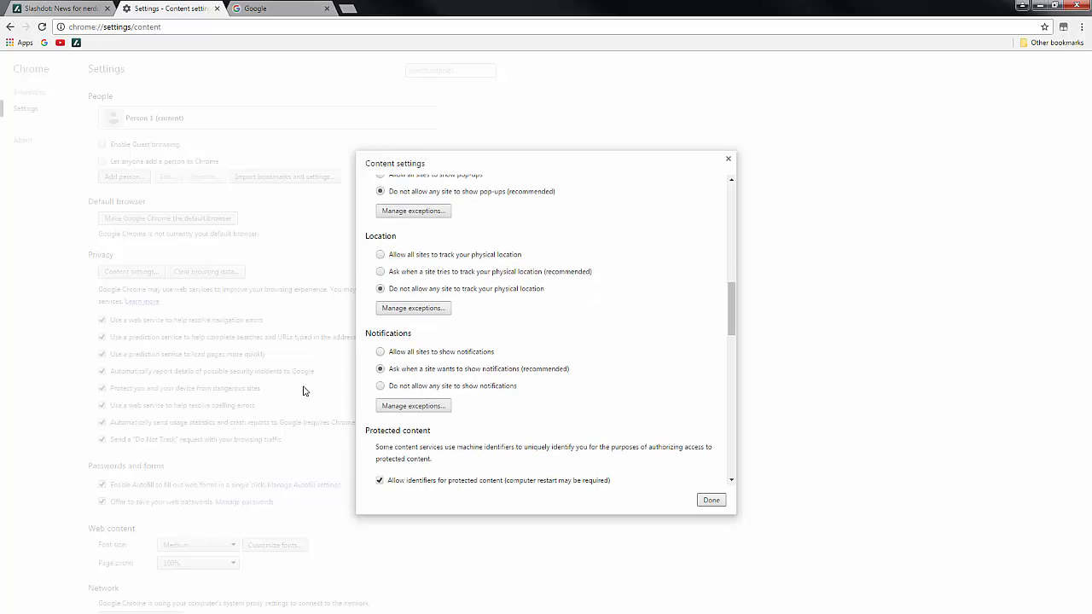
{"action": "left_click", "coordinate": [435, 373]}
{"action": "scroll", "coordinate": [593, 350], "scroll_direction": "down", "scroll_amount": 2}
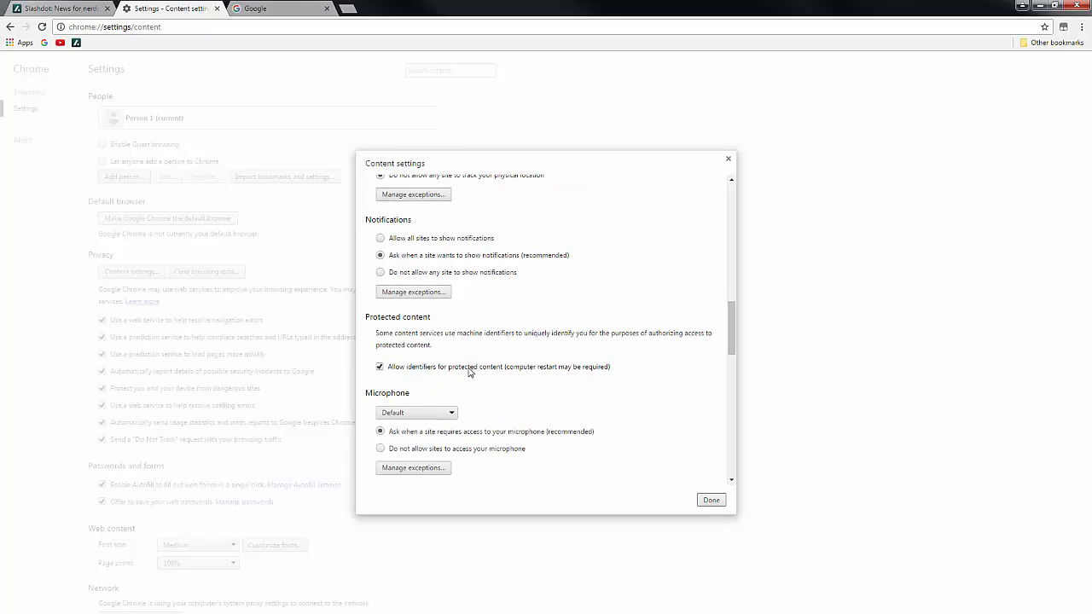
{"action": "left_click", "coordinate": [469, 368]}
Step: Disallow sites from accessing the microphone and the camera
{"action": "scroll", "coordinate": [575, 393], "scroll_direction": "down", "scroll_amount": 1}
{"action": "left_click", "coordinate": [438, 391]}
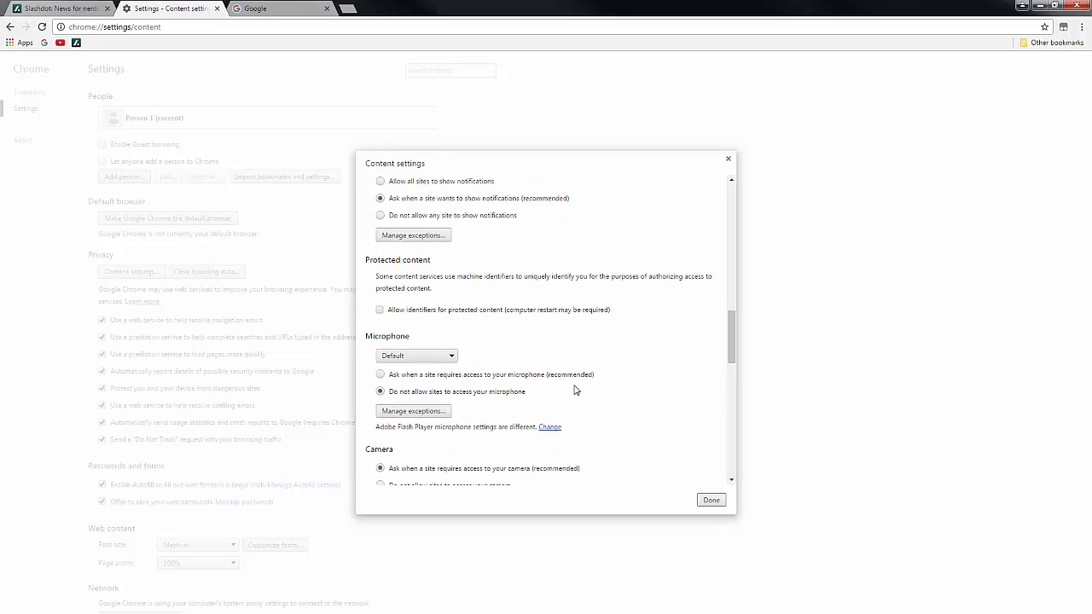
{"action": "scroll", "coordinate": [580, 386], "scroll_direction": "down", "scroll_amount": 1}
{"action": "left_click", "coordinate": [459, 429]}
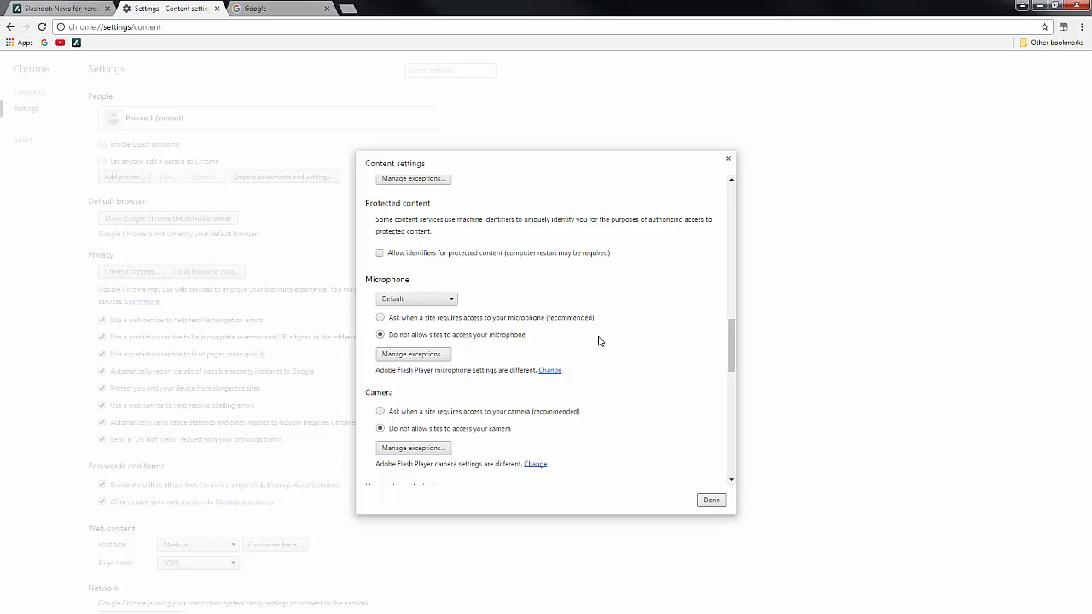
Step: Disallow all sites from using a plugin to access the computer
{"action": "scroll", "coordinate": [623, 344], "scroll_direction": "down", "scroll_amount": 1}
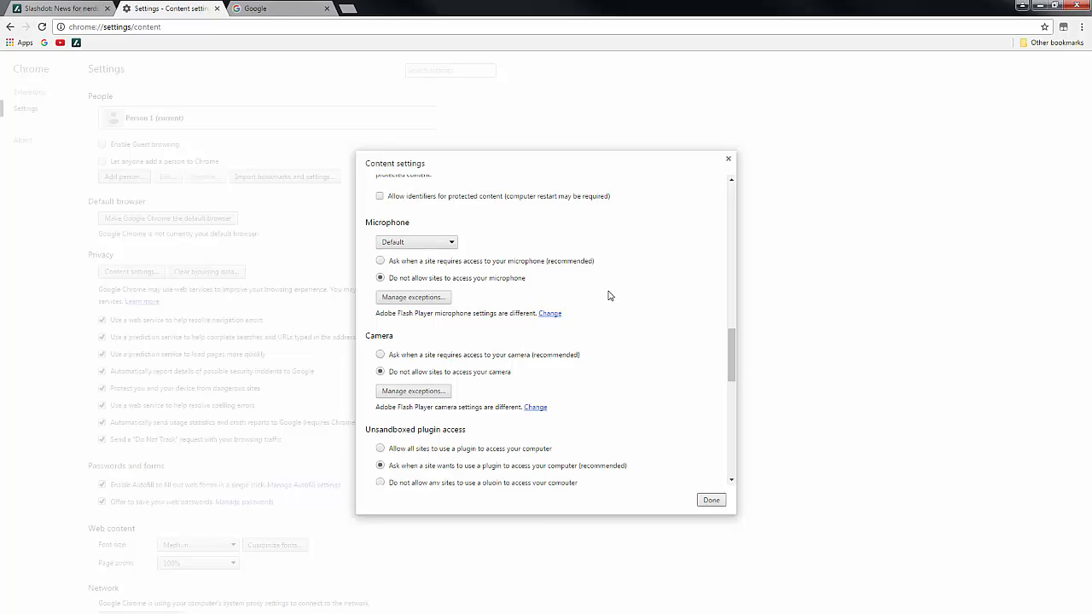
{"action": "scroll", "coordinate": [636, 311], "scroll_direction": "down", "scroll_amount": 1}
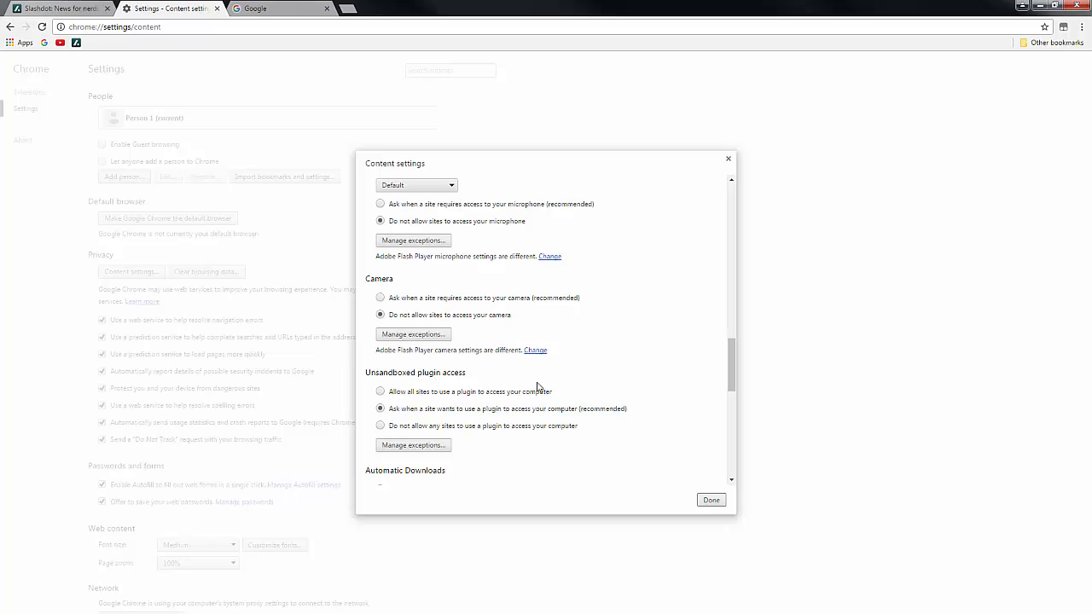
{"action": "left_click", "coordinate": [426, 428]}
Step: Disallow recently closed sites from finishing sending and receiving data, and close the content settings
{"action": "scroll", "coordinate": [609, 415], "scroll_direction": "down", "scroll_amount": 1}
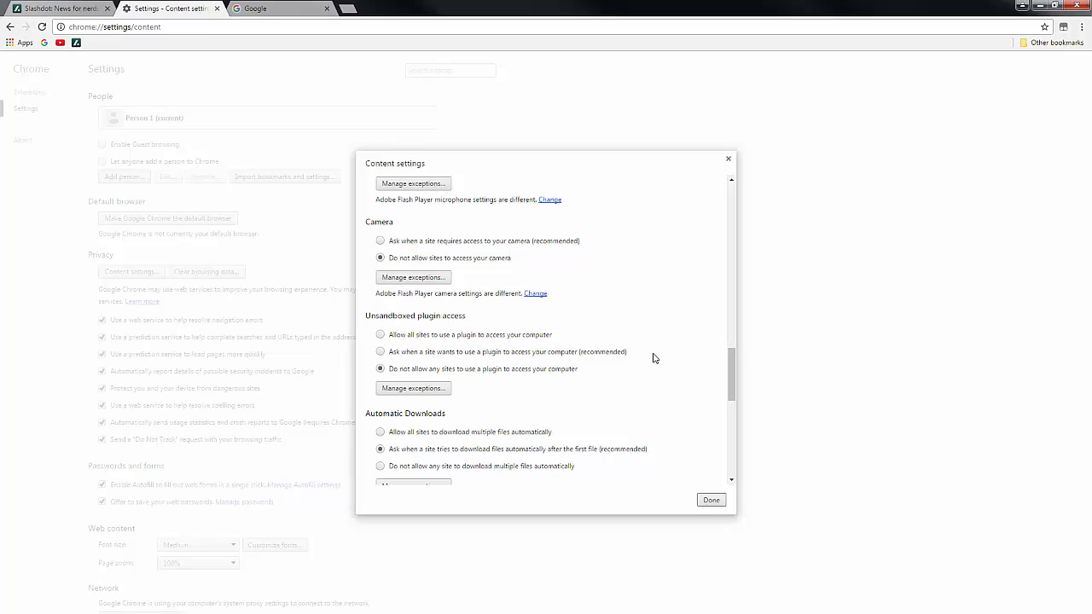
{"action": "scroll", "coordinate": [659, 357], "scroll_direction": "down", "scroll_amount": 2}
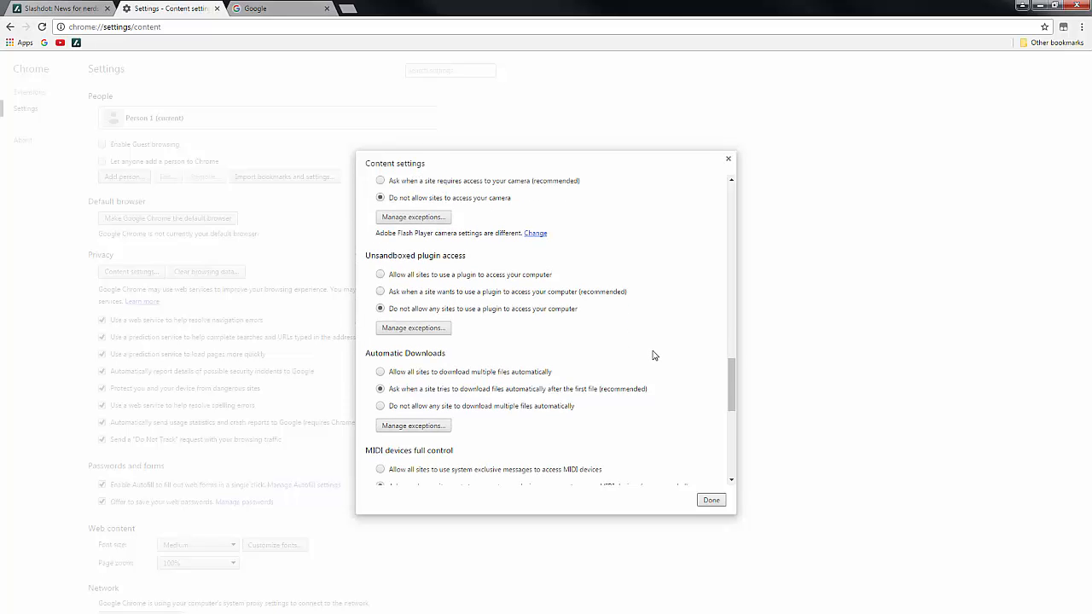
{"action": "scroll", "coordinate": [491, 345], "scroll_direction": "down", "scroll_amount": 2}
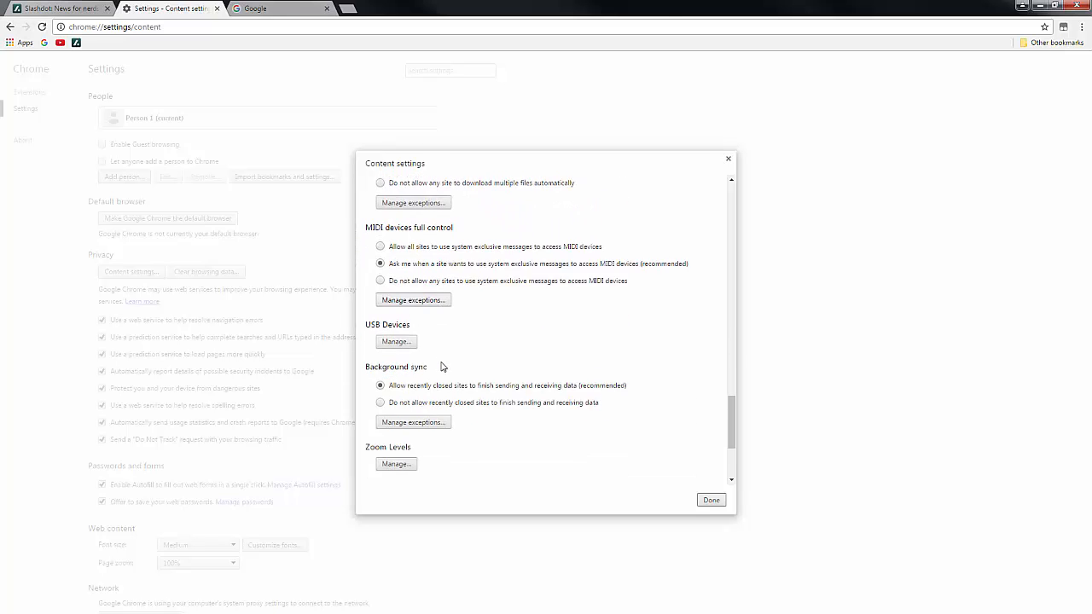
{"action": "left_click", "coordinate": [516, 407]}
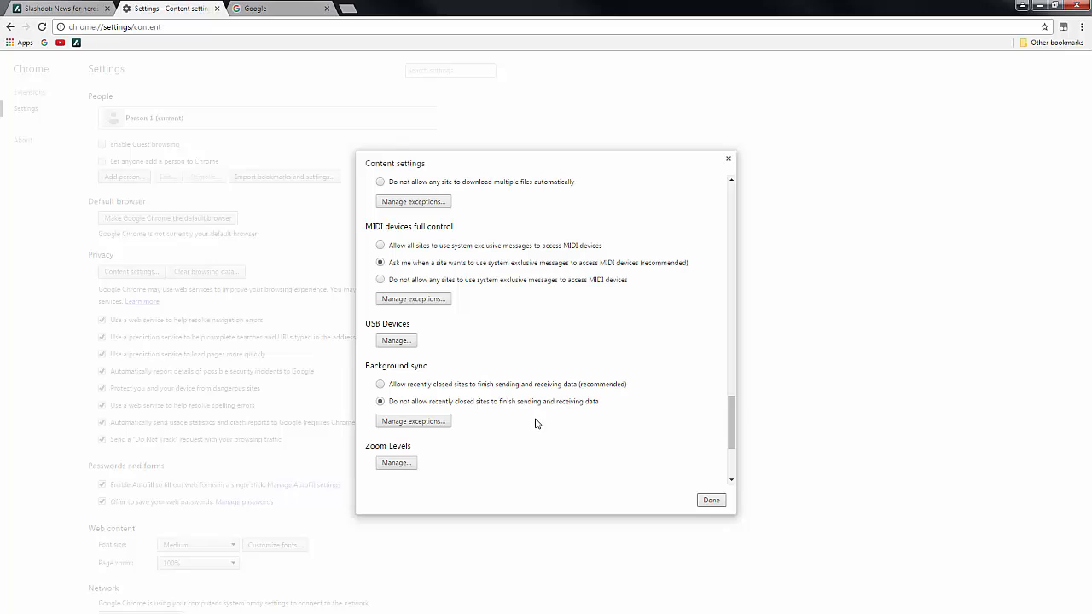
{"action": "scroll", "coordinate": [543, 419], "scroll_direction": "down", "scroll_amount": 2}
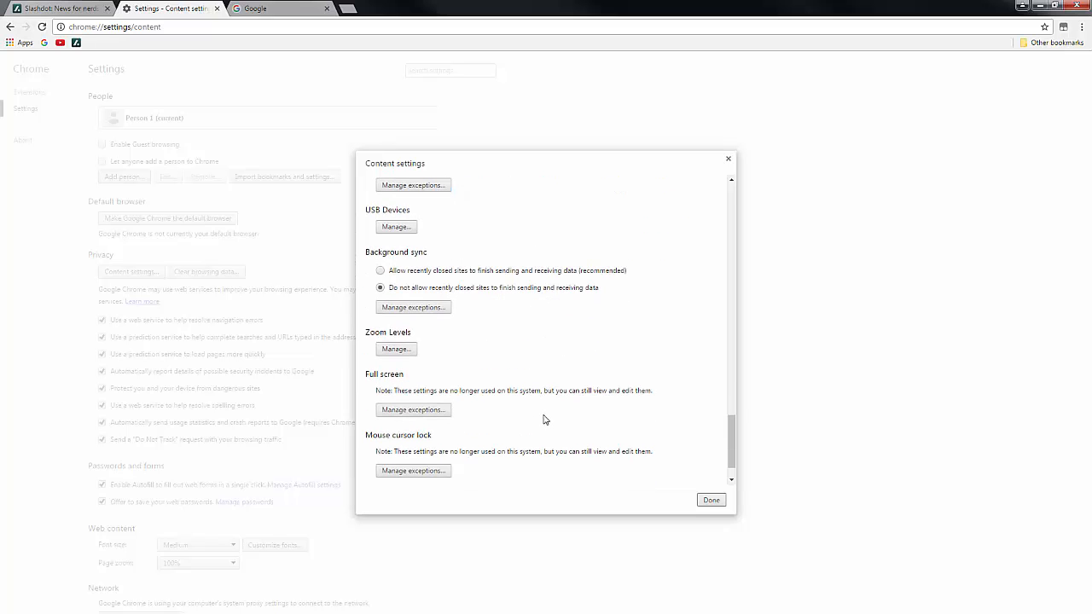
{"action": "scroll", "coordinate": [452, 389], "scroll_direction": "down", "scroll_amount": 1}
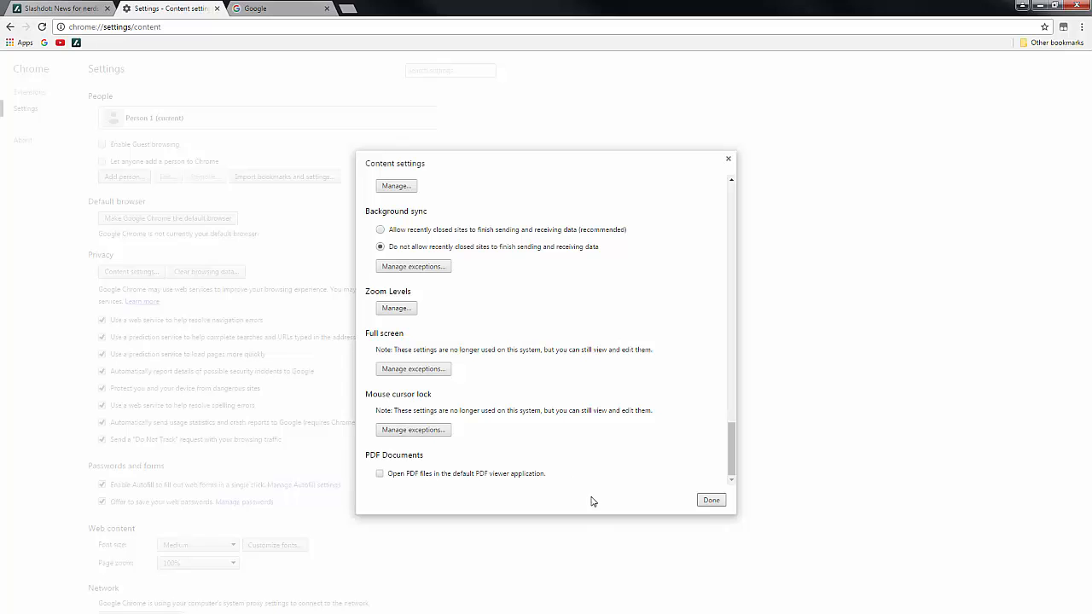
{"action": "left_click", "coordinate": [705, 503]}
Step: Turn off Autofill for web forms and the offer to save web passwords
{"action": "scroll", "coordinate": [634, 438], "scroll_direction": "down", "scroll_amount": 2}
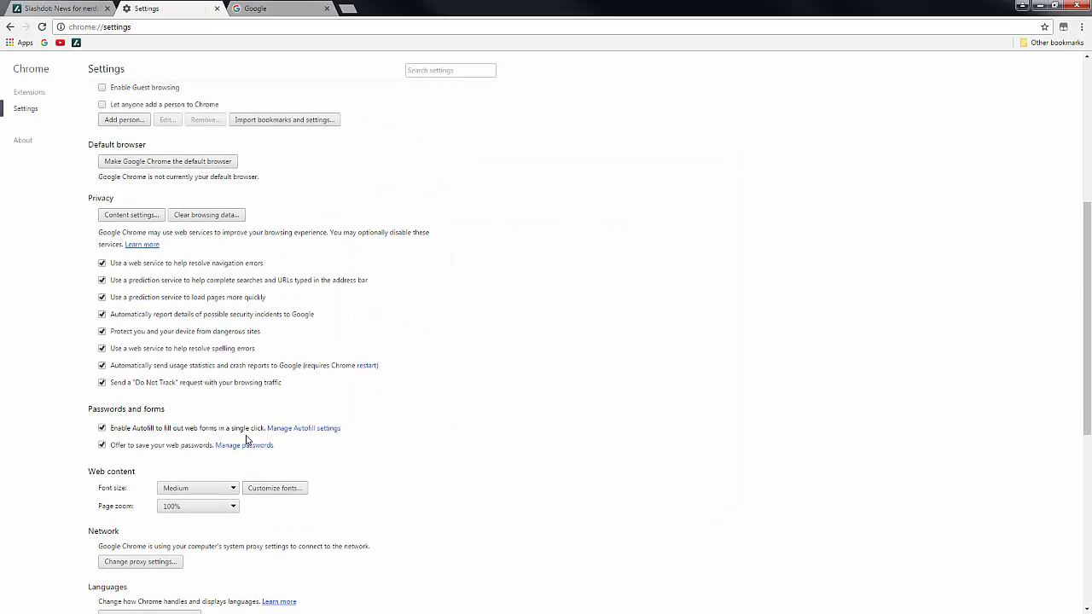
{"action": "left_click", "coordinate": [205, 429]}
{"action": "left_click", "coordinate": [181, 447]}
Step: Turn on asking where to save each file before downloading
{"action": "scroll", "coordinate": [414, 450], "scroll_direction": "down", "scroll_amount": 3}
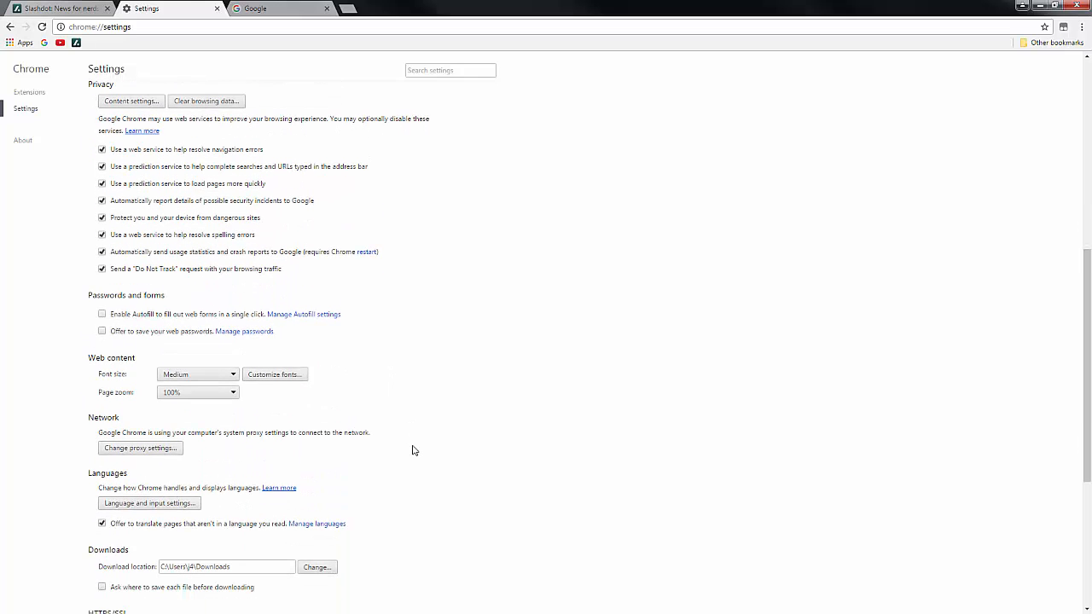
{"action": "scroll", "coordinate": [414, 449], "scroll_direction": "down", "scroll_amount": 1}
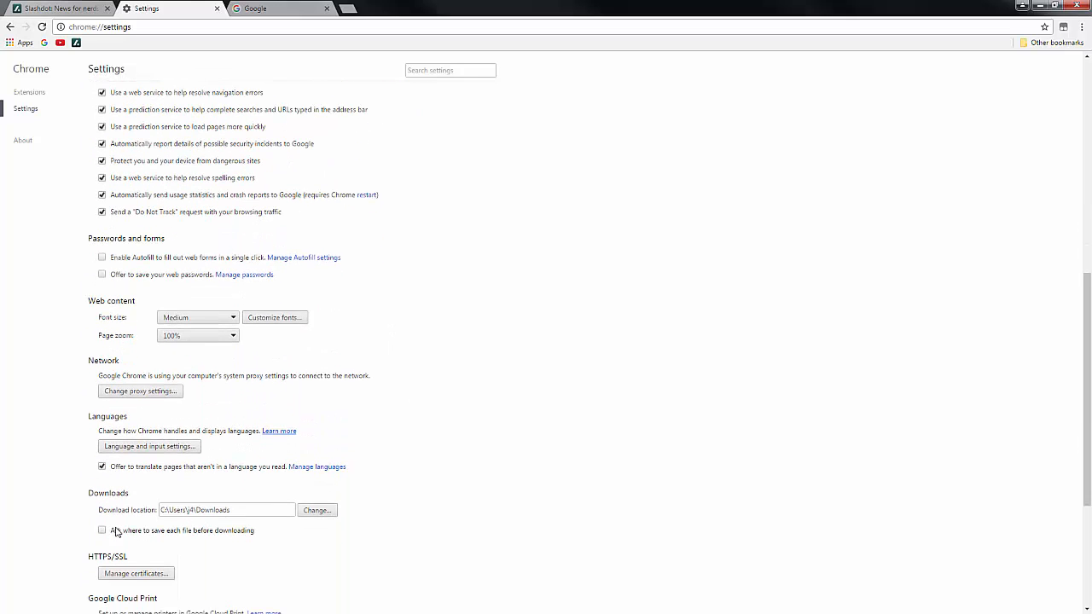
{"action": "left_click", "coordinate": [157, 533]}
{"action": "scroll", "coordinate": [431, 412], "scroll_direction": "down", "scroll_amount": 2}
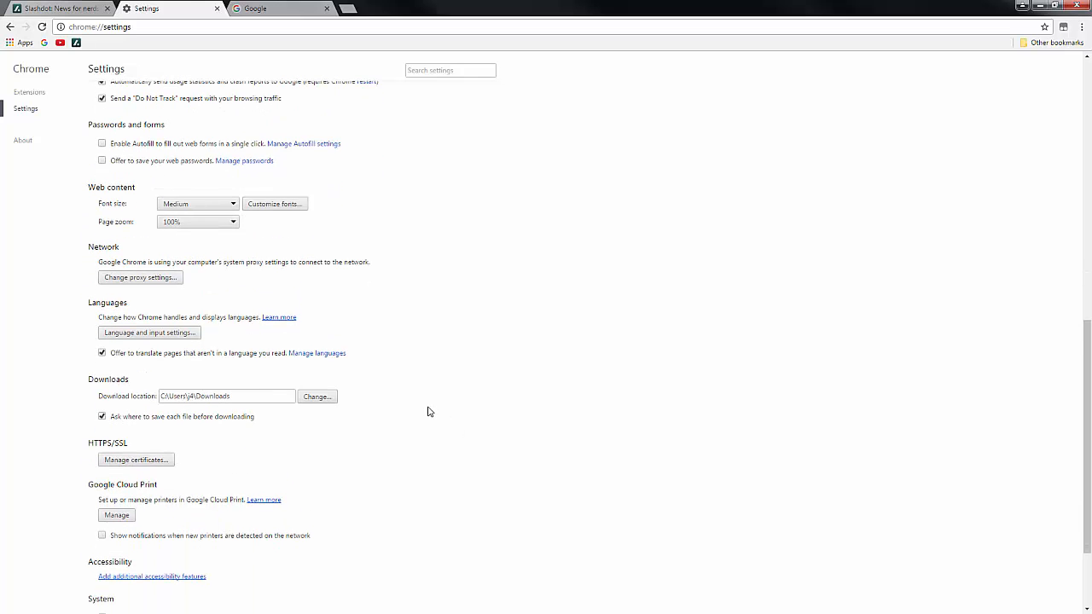
{"action": "scroll", "coordinate": [429, 412], "scroll_direction": "down", "scroll_amount": 2}
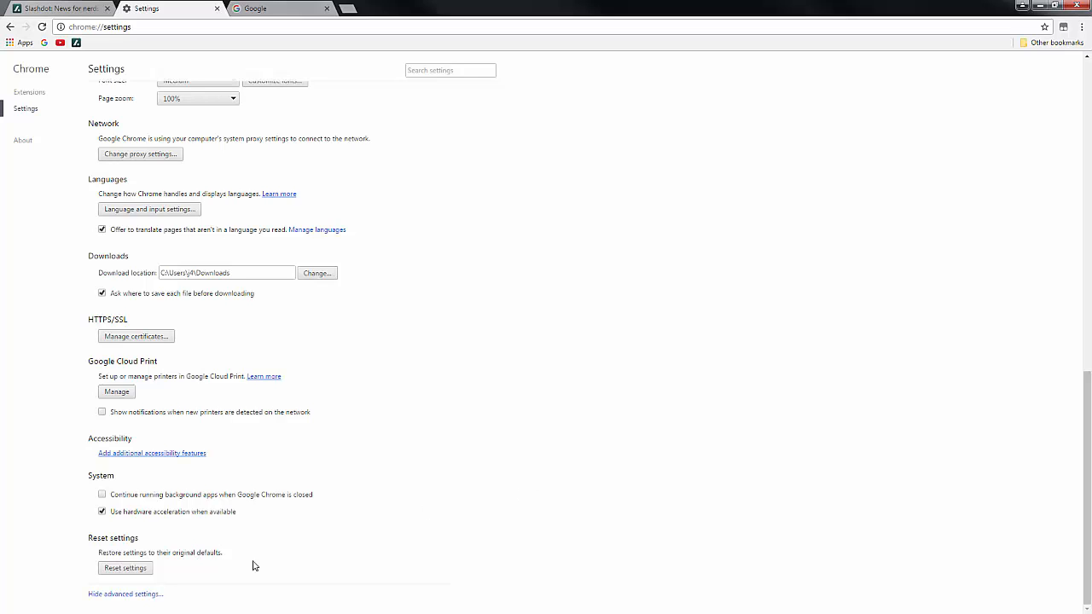
{"action": "scroll", "coordinate": [499, 403], "scroll_direction": "up", "scroll_amount": 15}
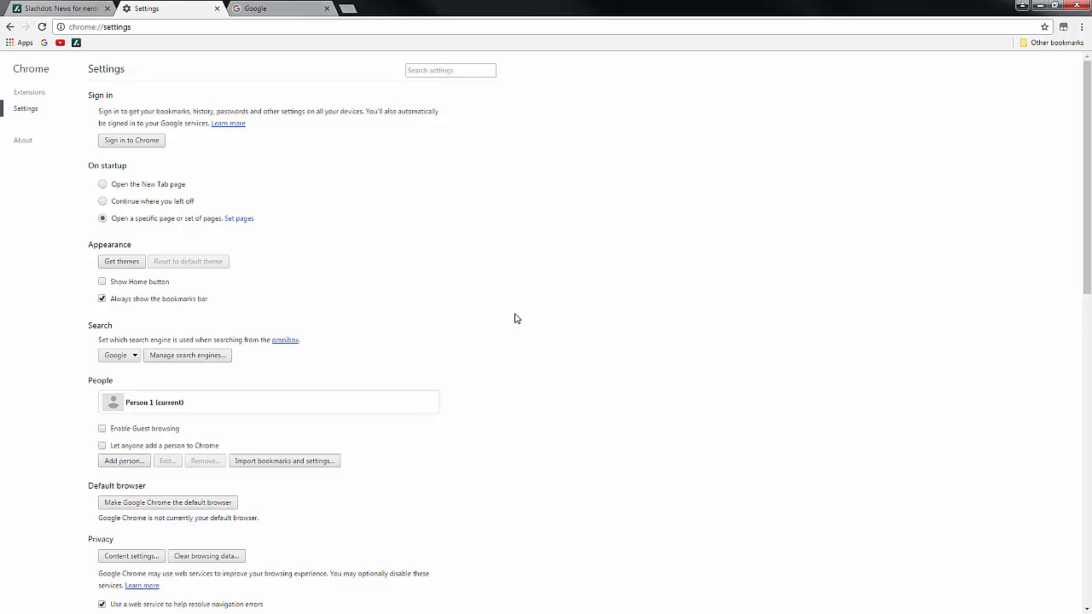
{"action": "scroll", "coordinate": [515, 318], "scroll_direction": "down", "scroll_amount": 3}
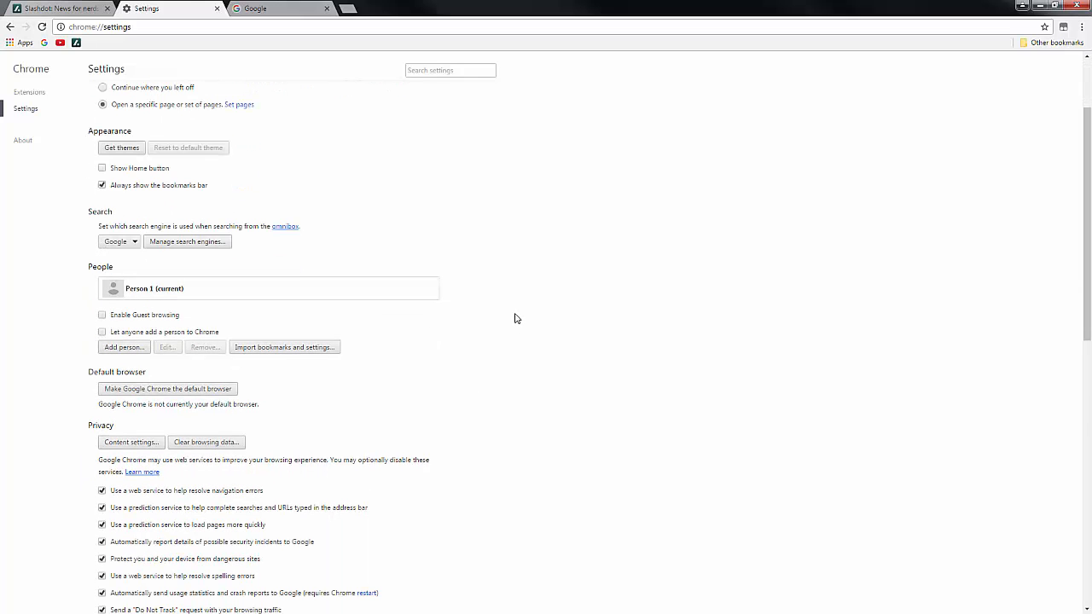